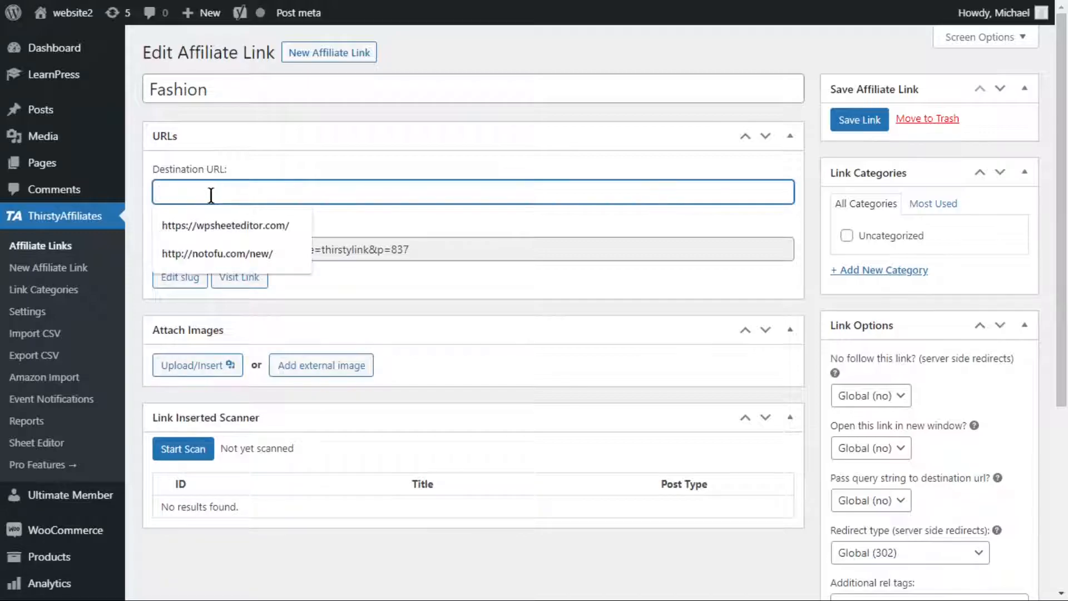
text(https://fashionmagazine.com/)
click(203, 367)
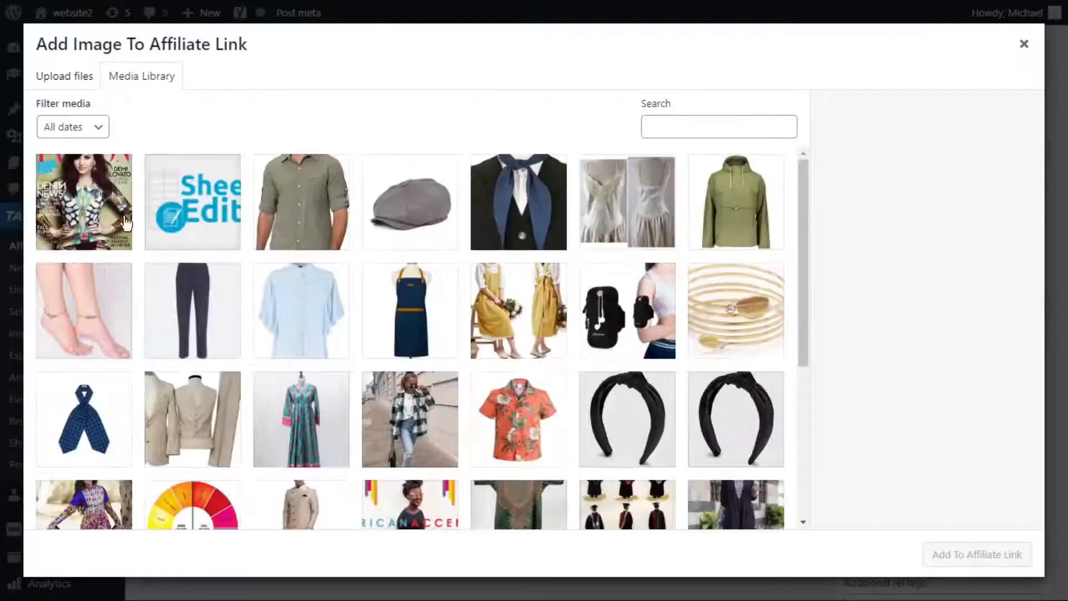
click(79, 200)
click(950, 556)
click(860, 120)
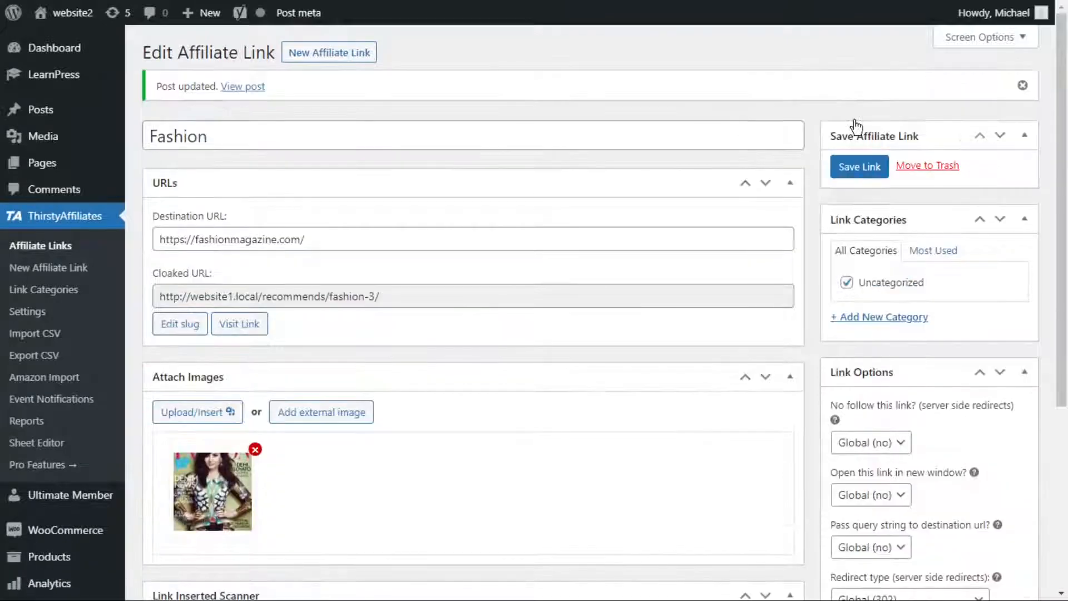
Open WP Sheet Editor and set up a spreadsheet for Affiliate Links, saving the default column list
scroll(185, 465, down, 5)
mouse_move(97, 540)
click(178, 478)
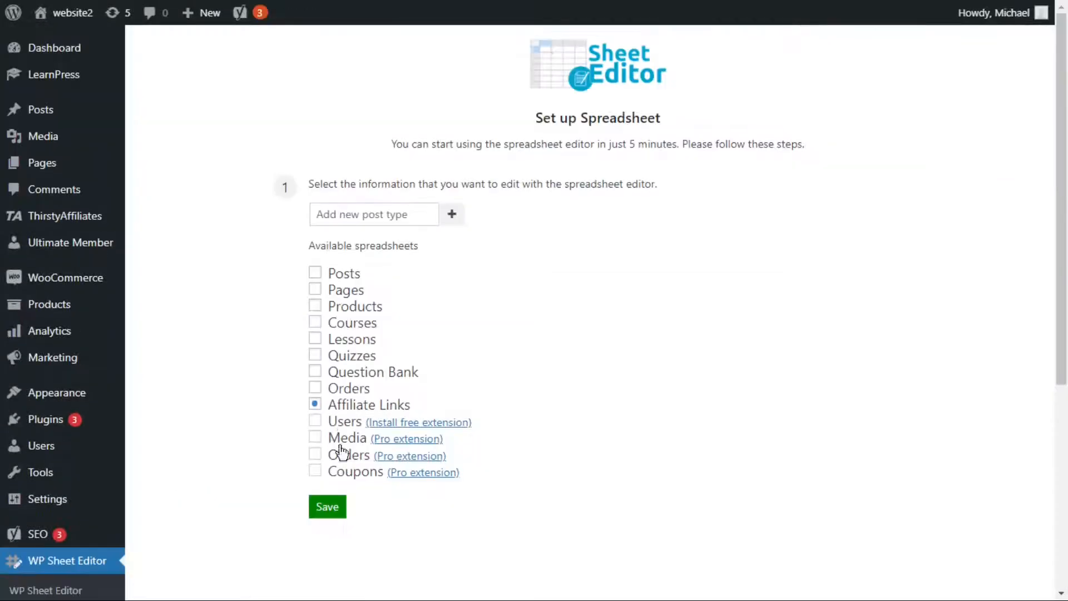
click(341, 507)
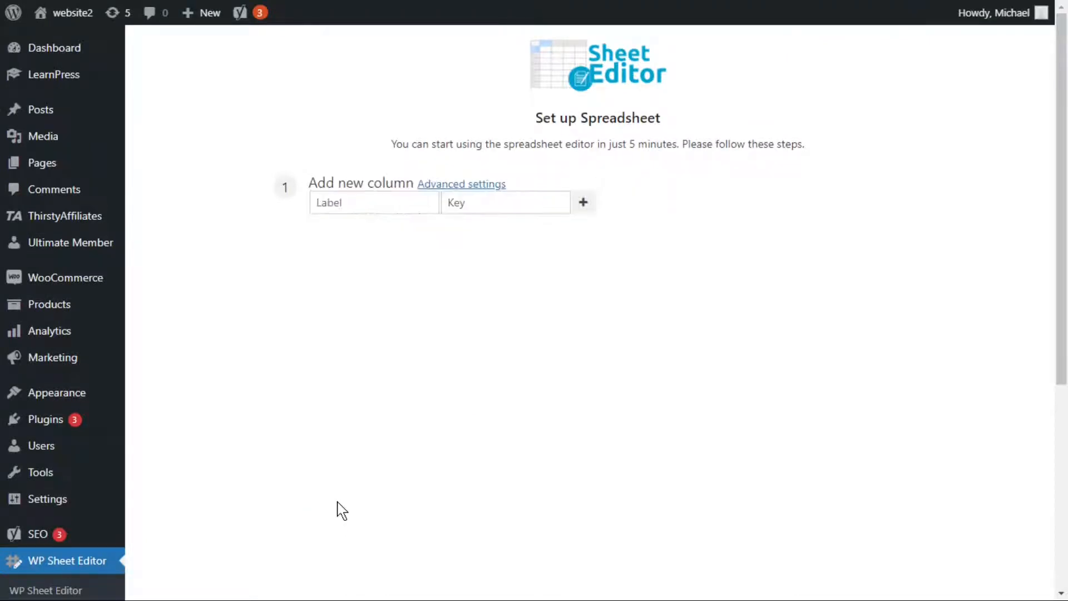
scroll(357, 512, down, 15)
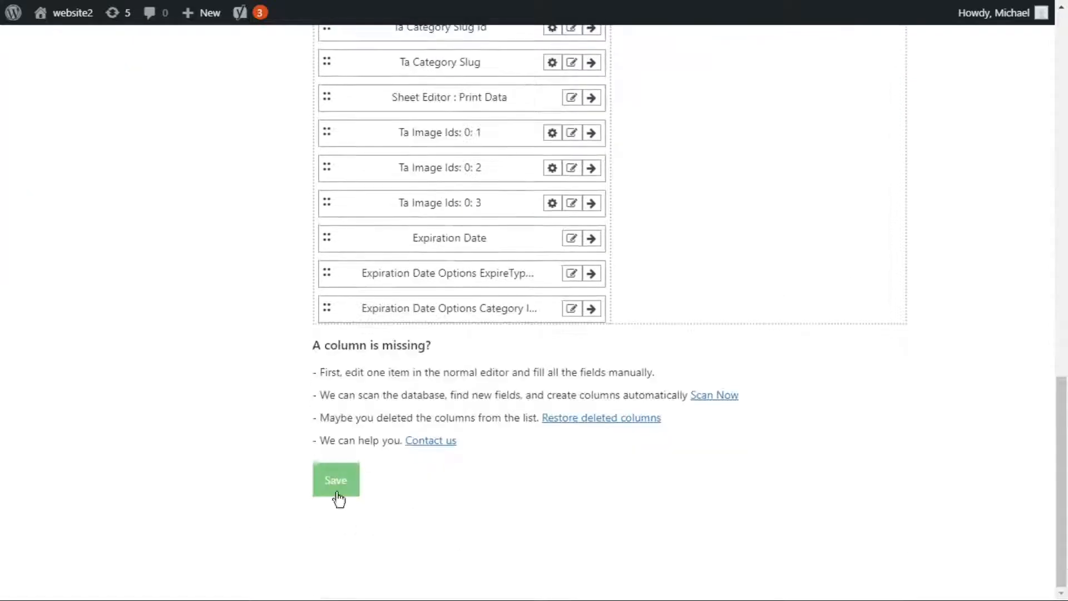
click(337, 482)
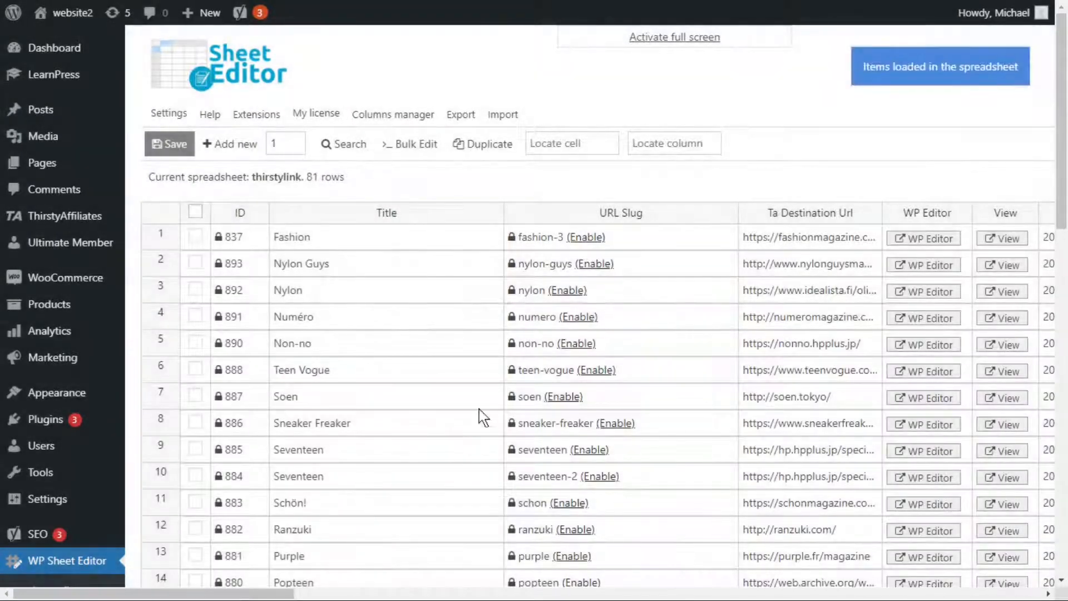
Switch the spreadsheet to full screen and filter the affiliate links to the Products link category
click(690, 38)
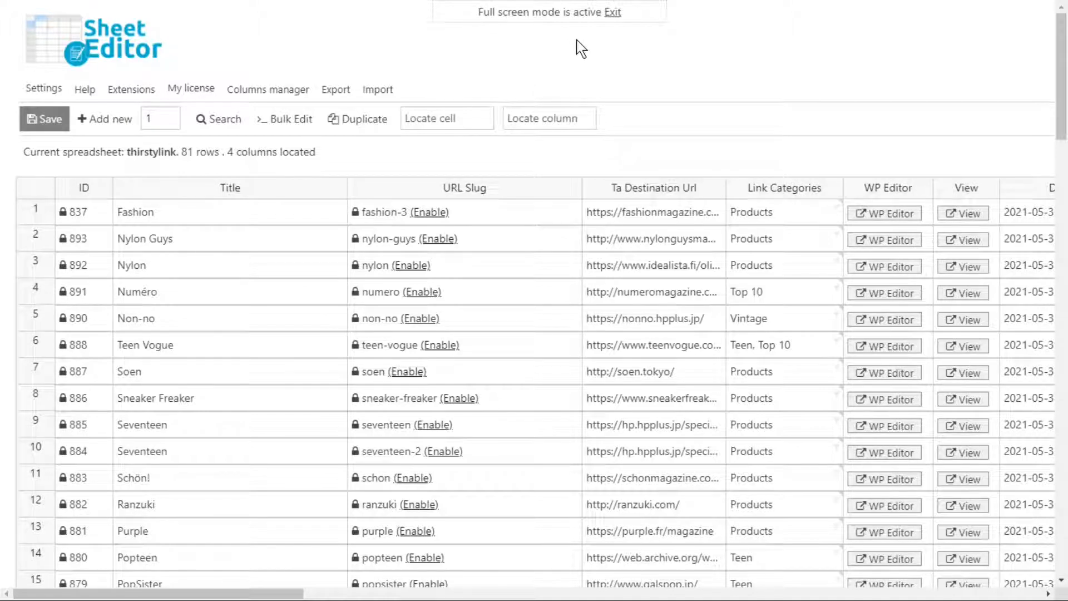
click(215, 118)
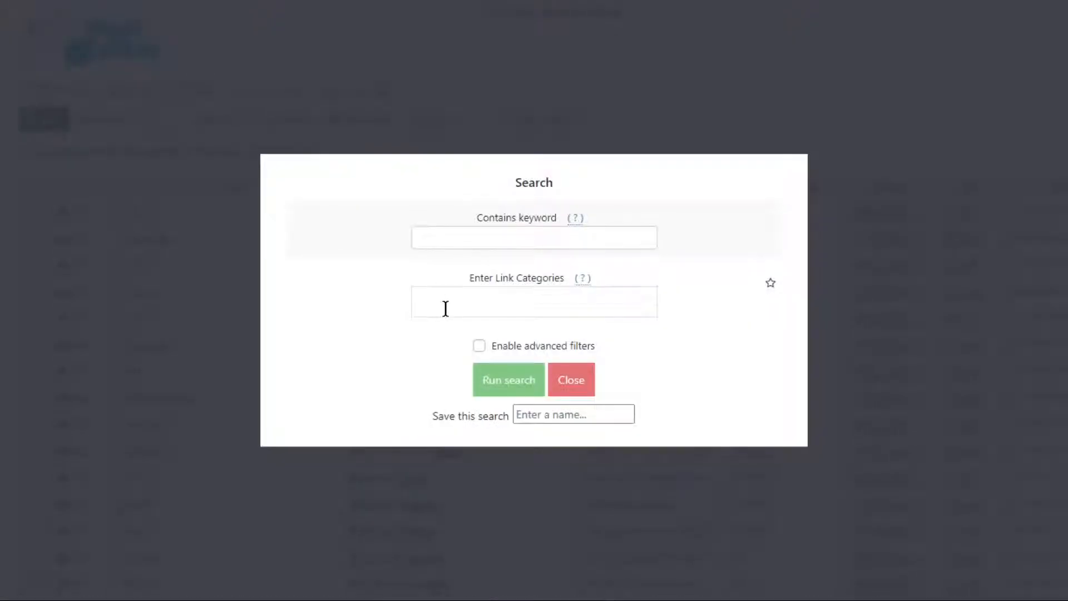
click(443, 308)
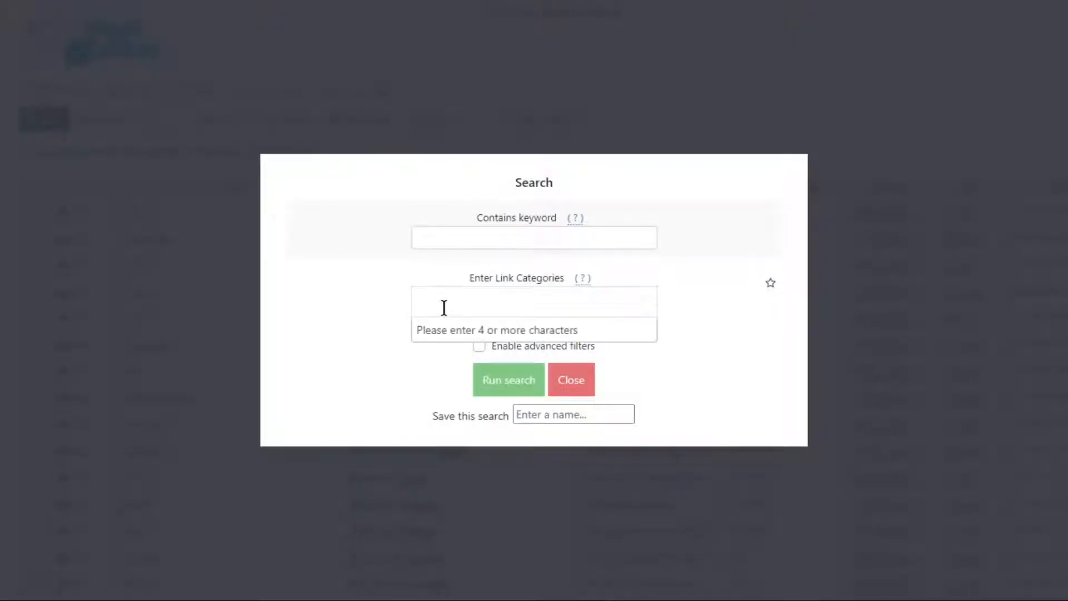
text(products)
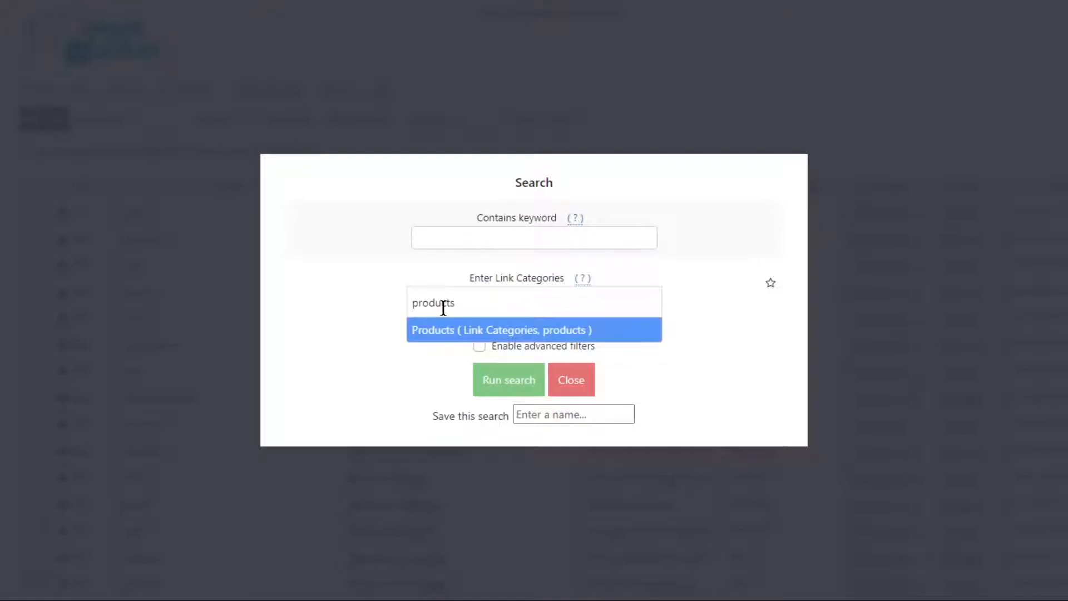
click(467, 336)
click(502, 396)
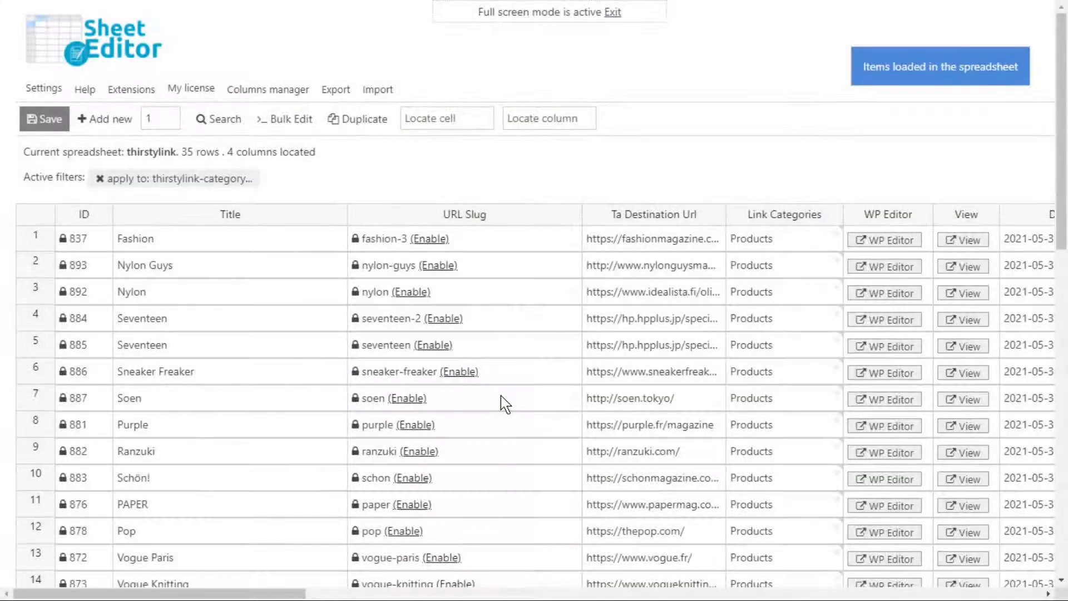
scroll(505, 403, down, 10)
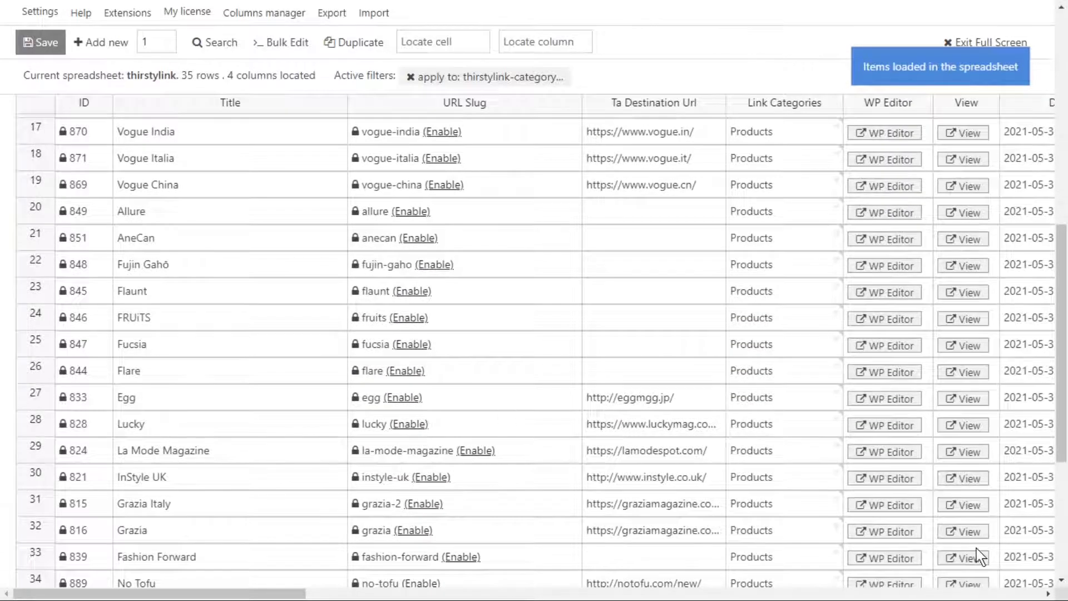
scroll(843, 488, down, 5)
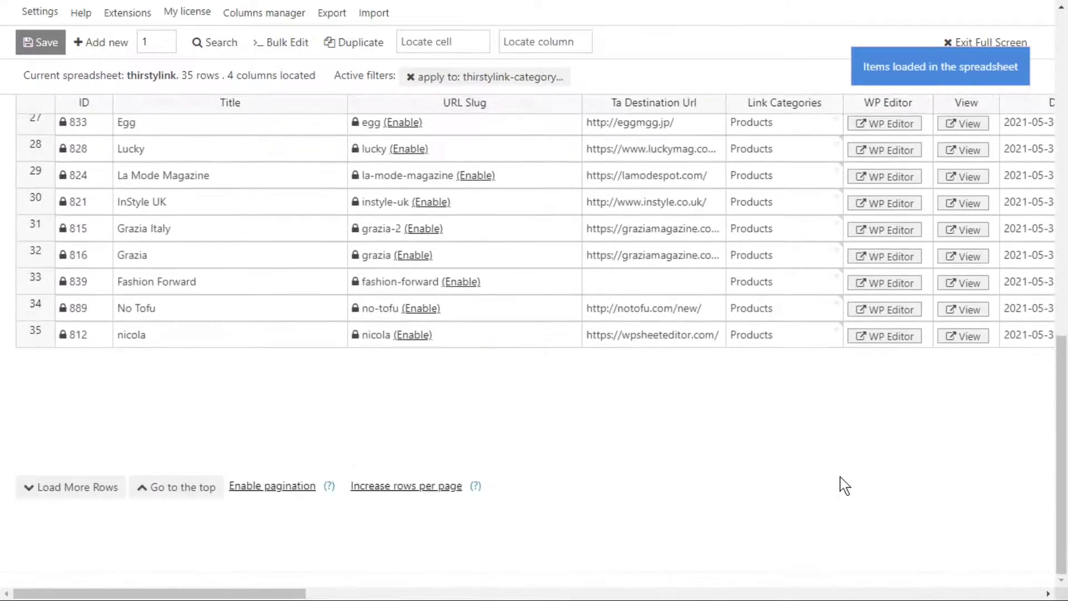
scroll(840, 477, up, 15)
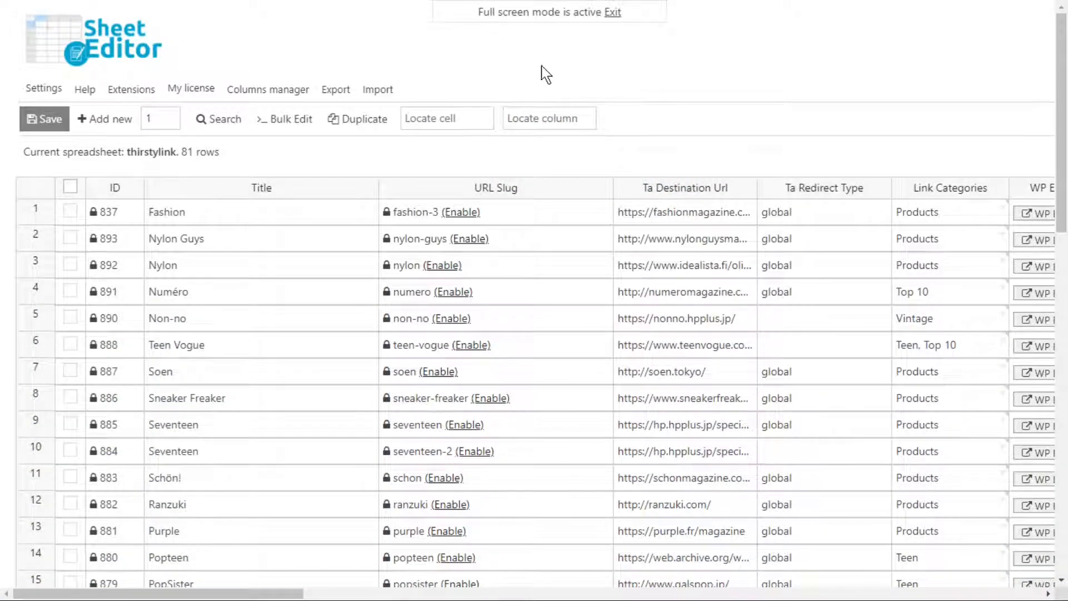
Run an advanced search for links whose Ta Redirect Type equals global
click(234, 123)
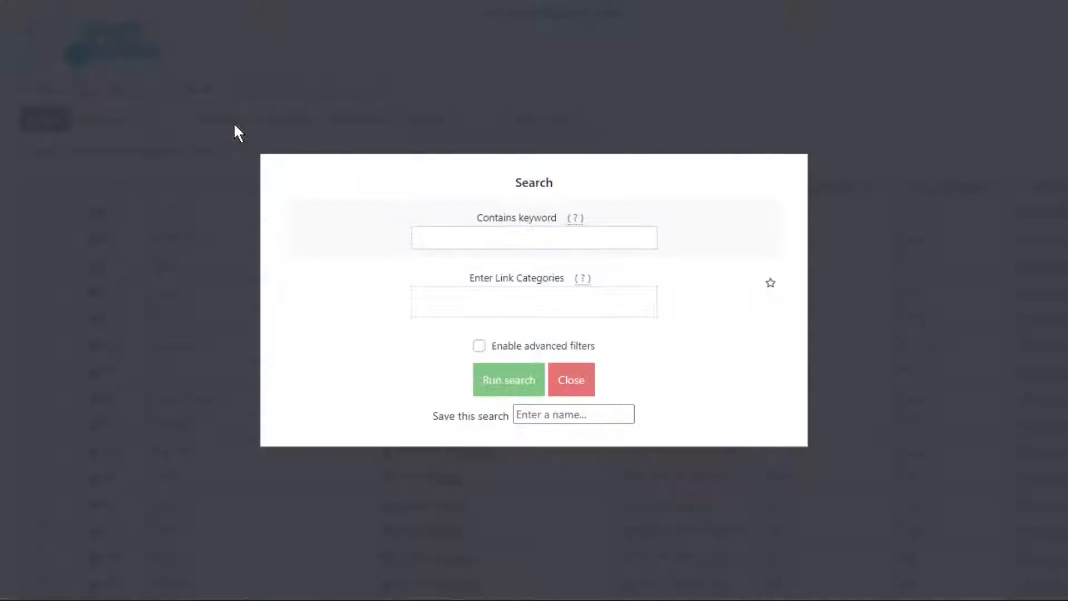
click(480, 346)
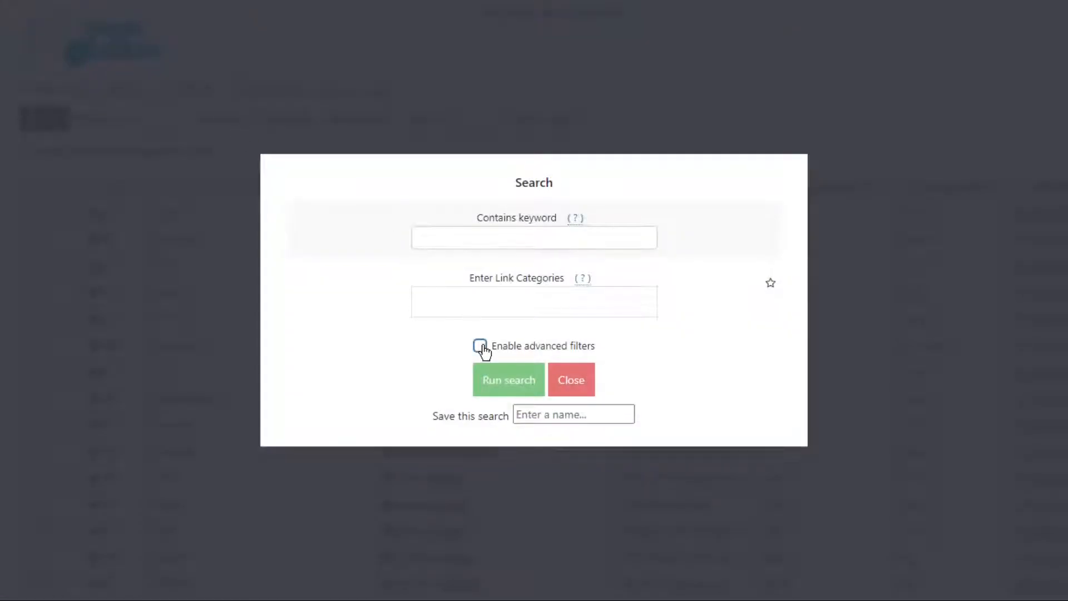
click(392, 317)
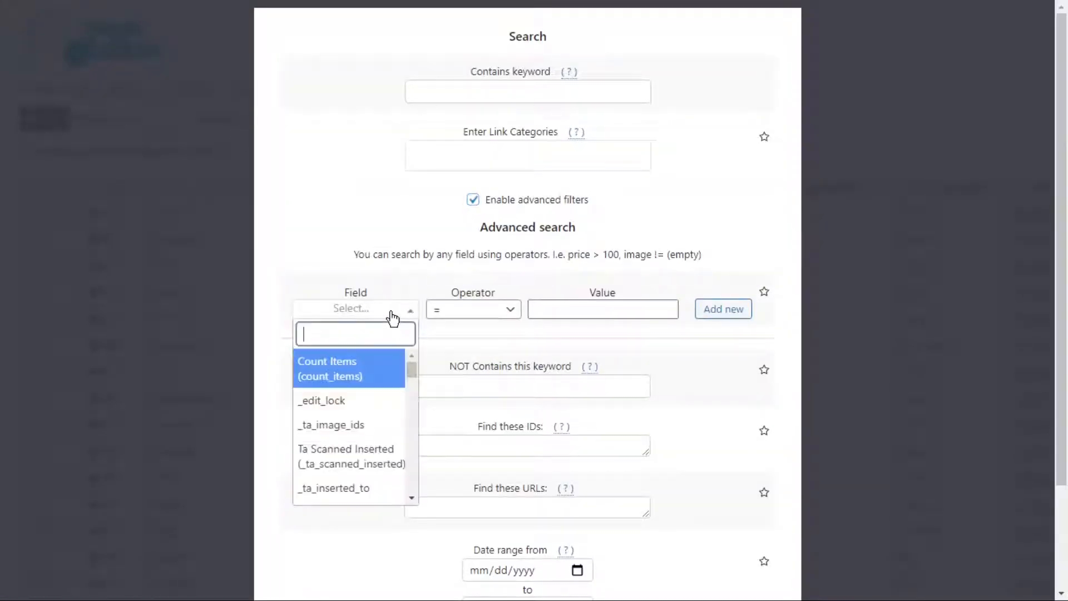
text(redi)
click(399, 392)
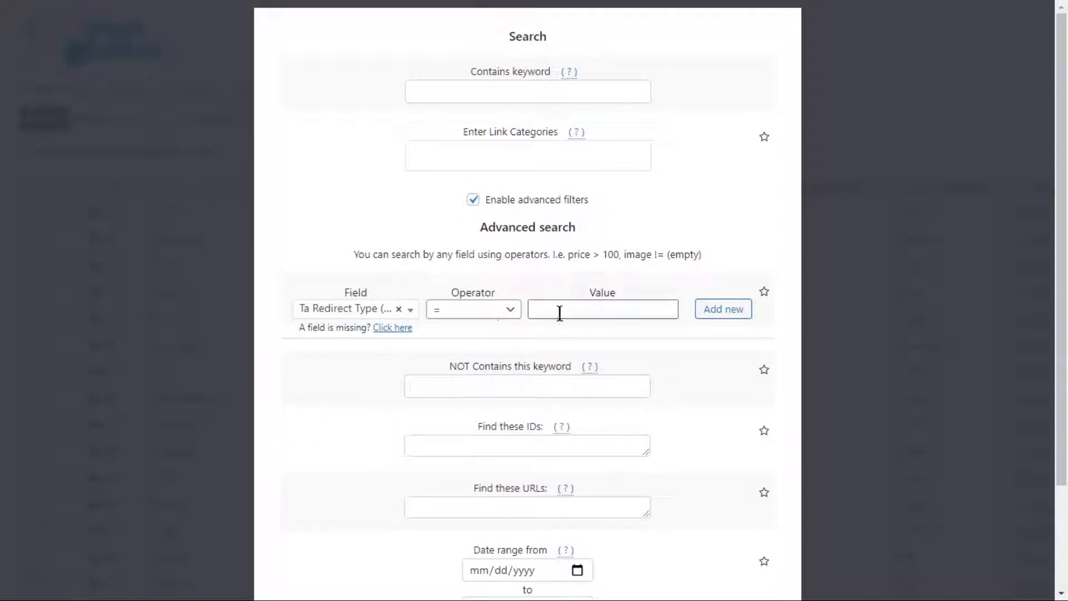
click(560, 312)
text(glob)
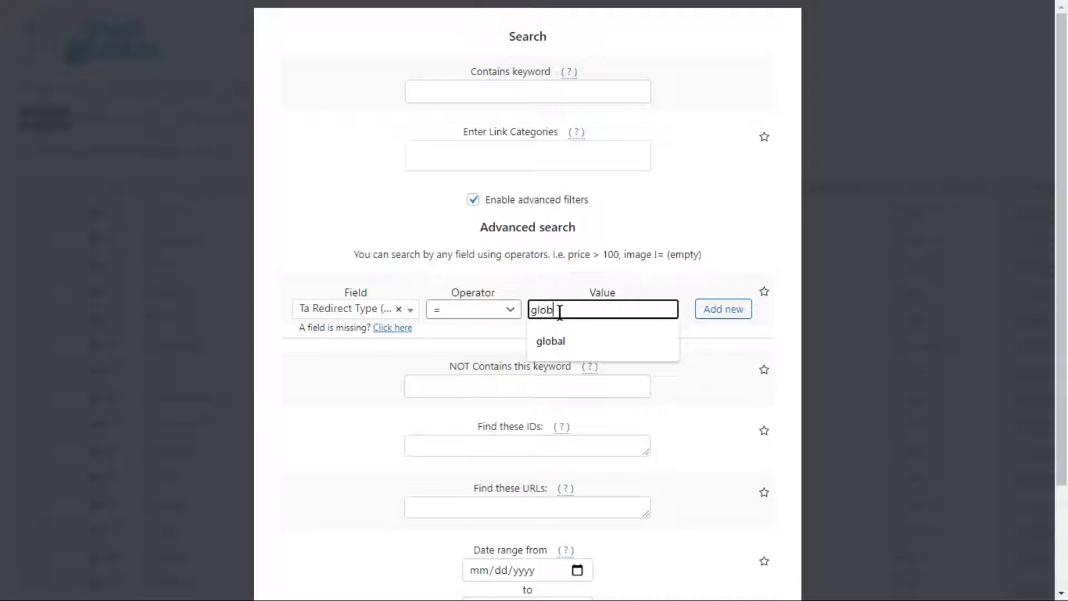
text(al)
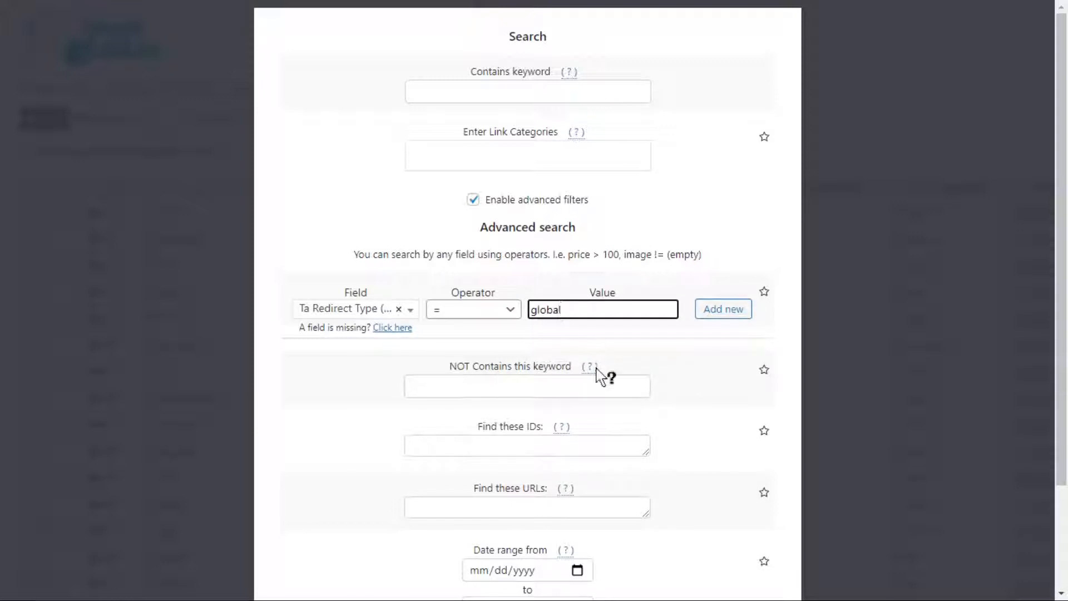
scroll(591, 434, down, 3)
click(494, 534)
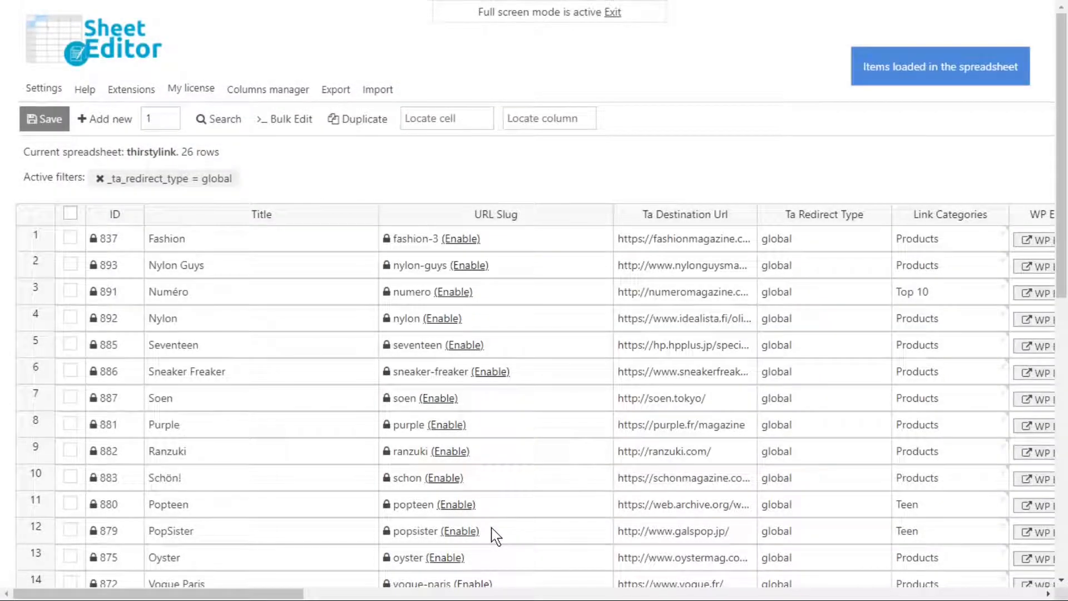
scroll(802, 279, down, 8)
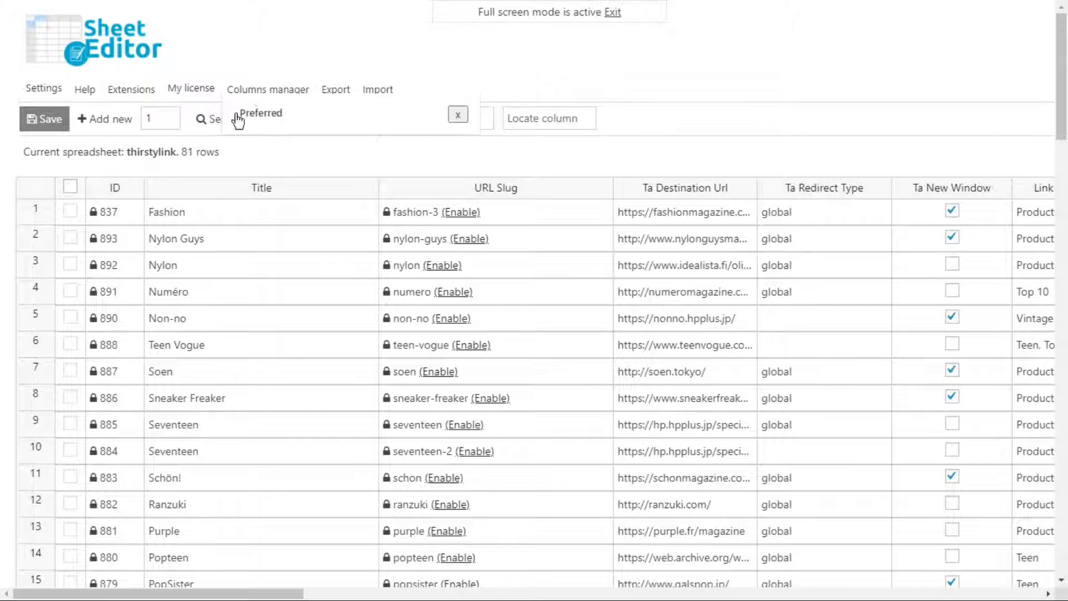
Run an advanced search for links with Ta New Window checked and scroll through the results
click(212, 119)
click(211, 118)
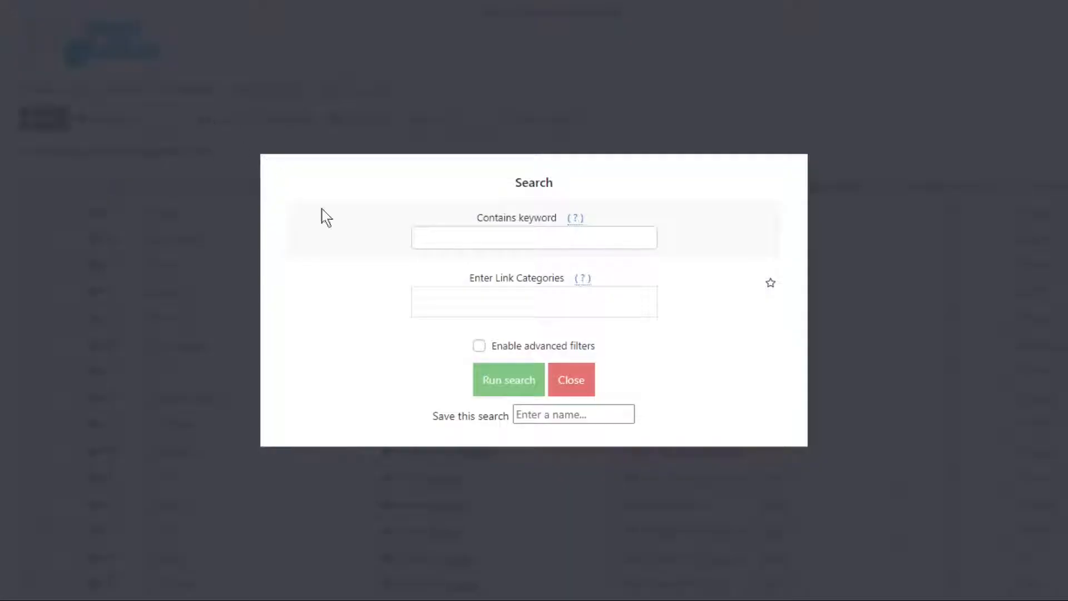
click(479, 346)
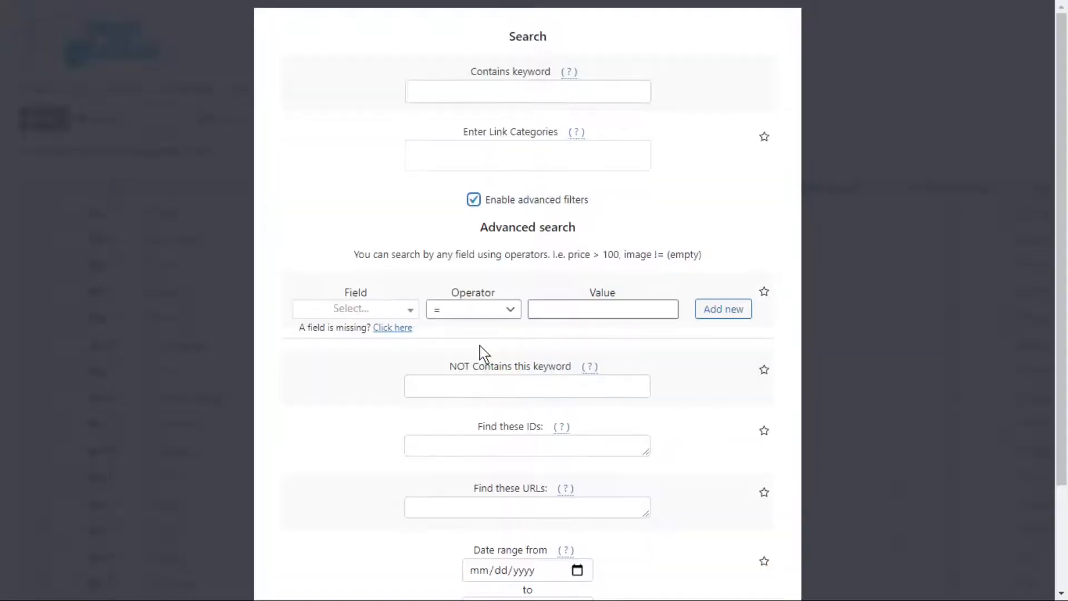
click(377, 310)
text(new)
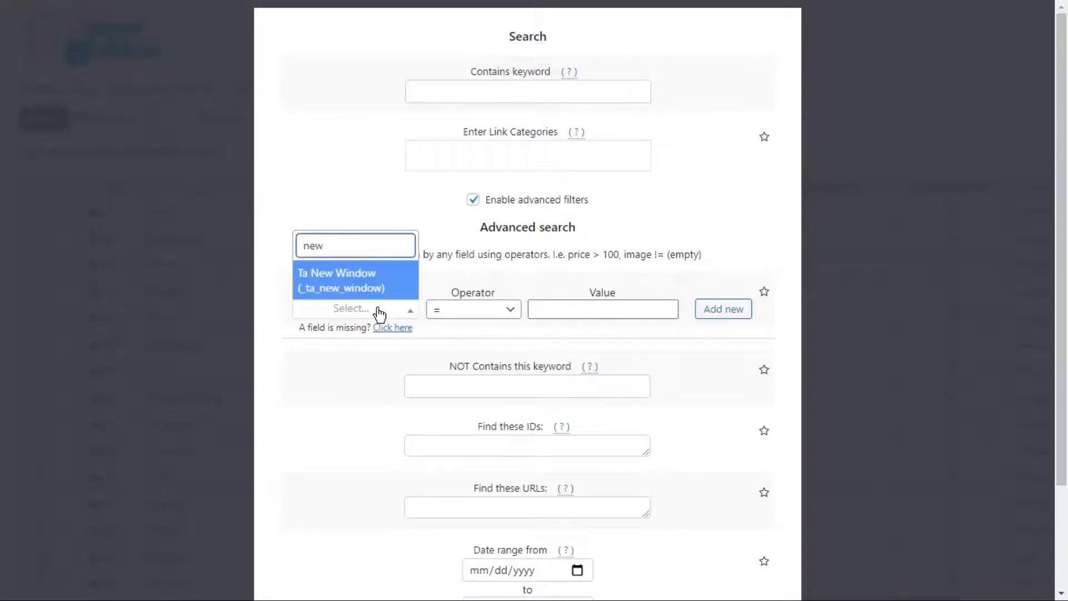
click(374, 291)
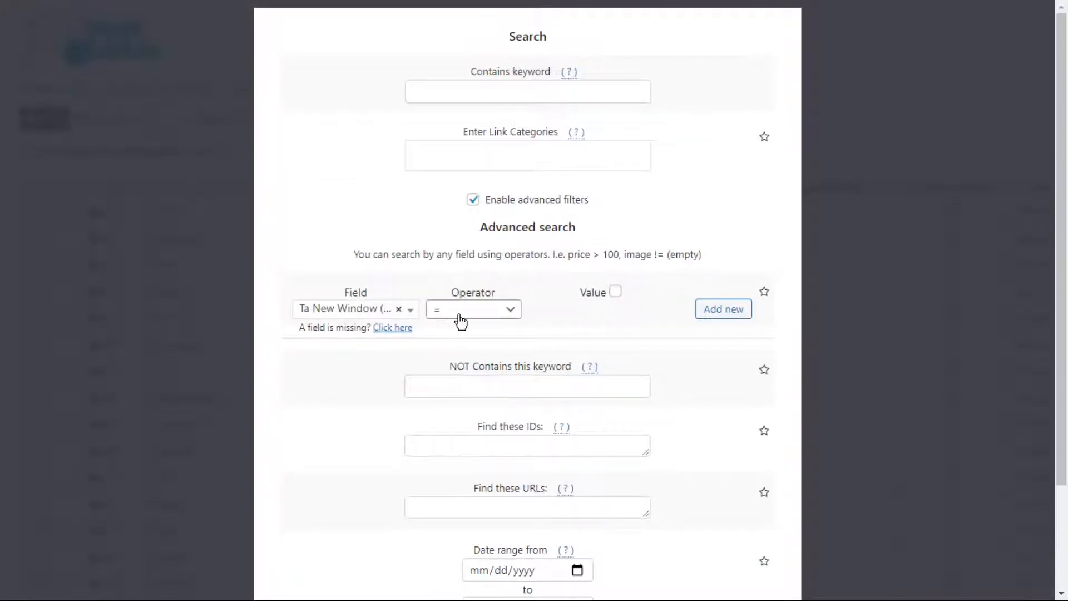
click(615, 292)
scroll(573, 334, down, 2)
scroll(557, 361, up, 1)
scroll(534, 445, down, 2)
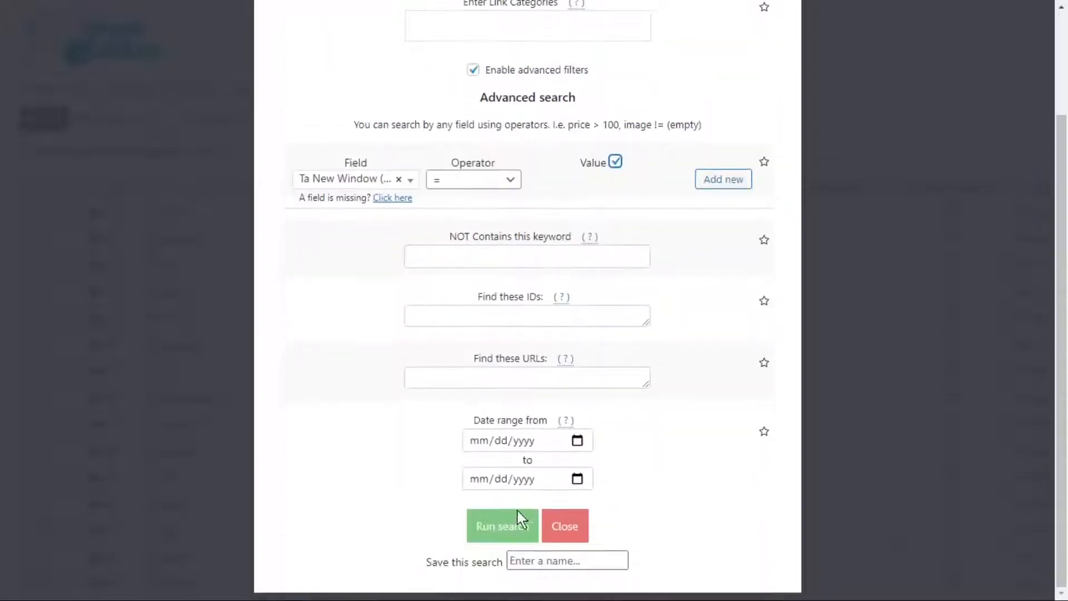
click(522, 529)
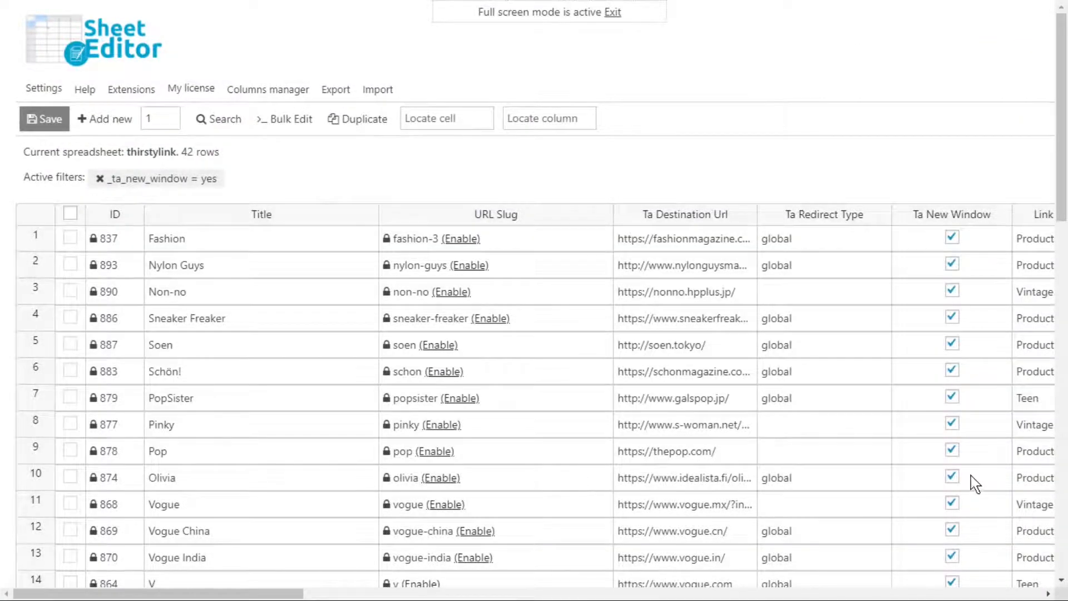
scroll(970, 485, down, 5)
scroll(966, 509, down, 10)
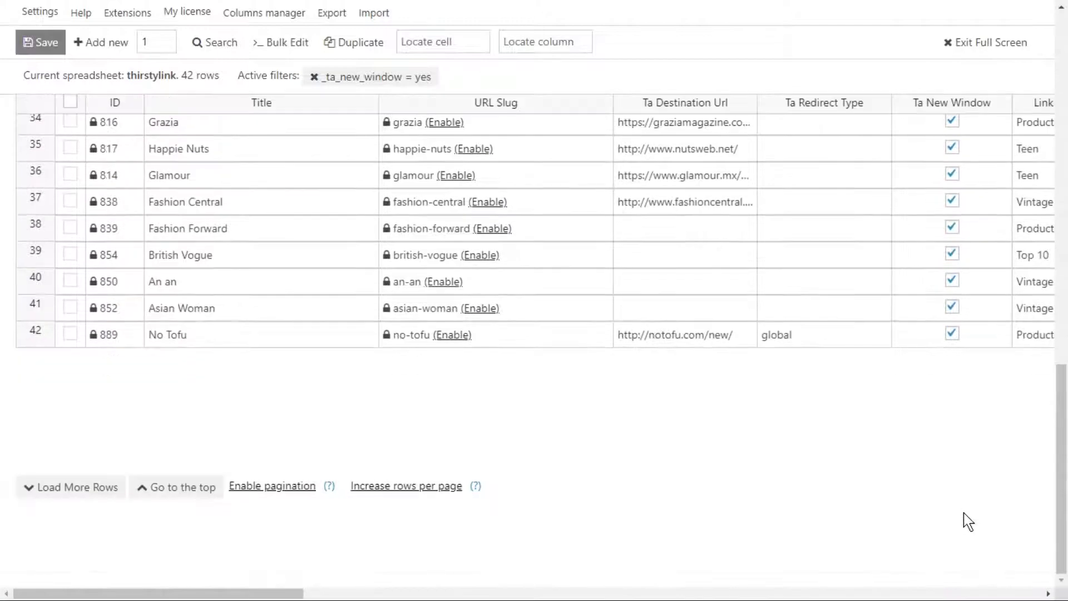
scroll(966, 515, up, 6)
scroll(966, 520, up, 10)
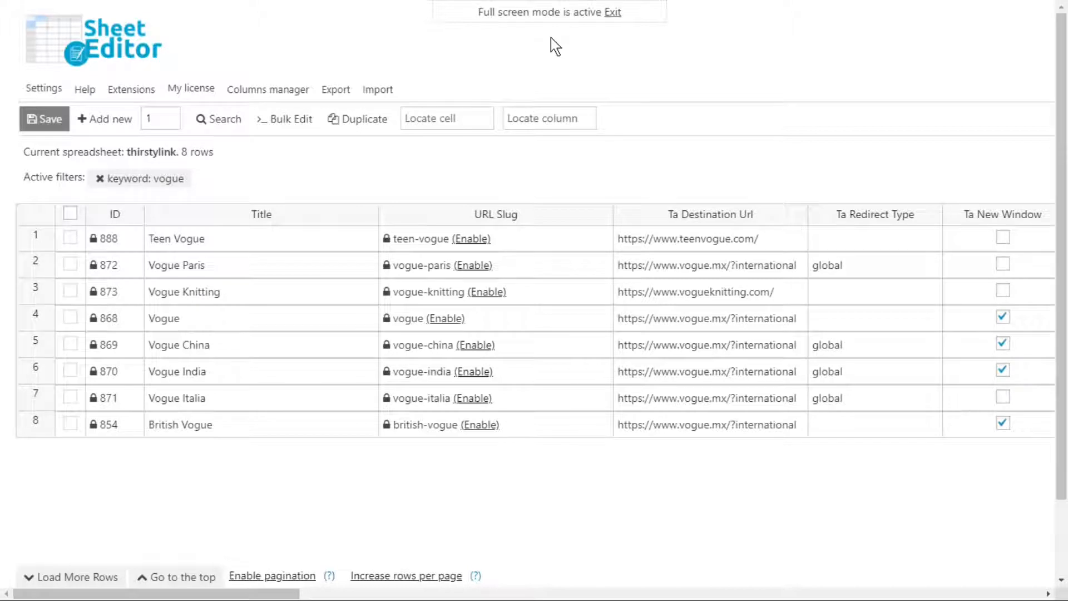
Start a bulk edit of Ta Destination Url for all rows in the current search, using the Replace edit type
double_click(721, 240)
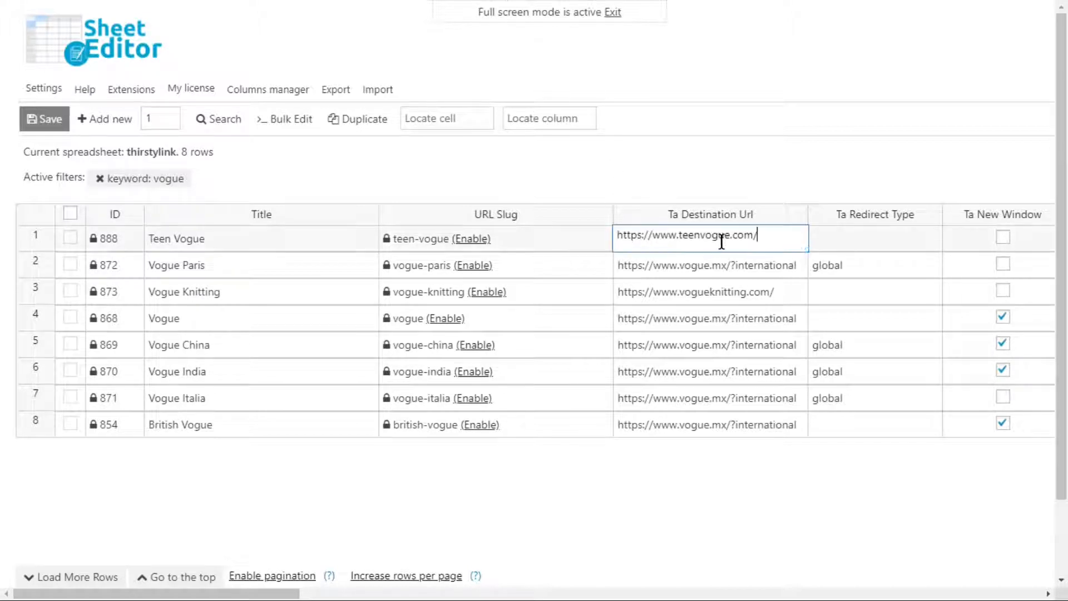
click(296, 121)
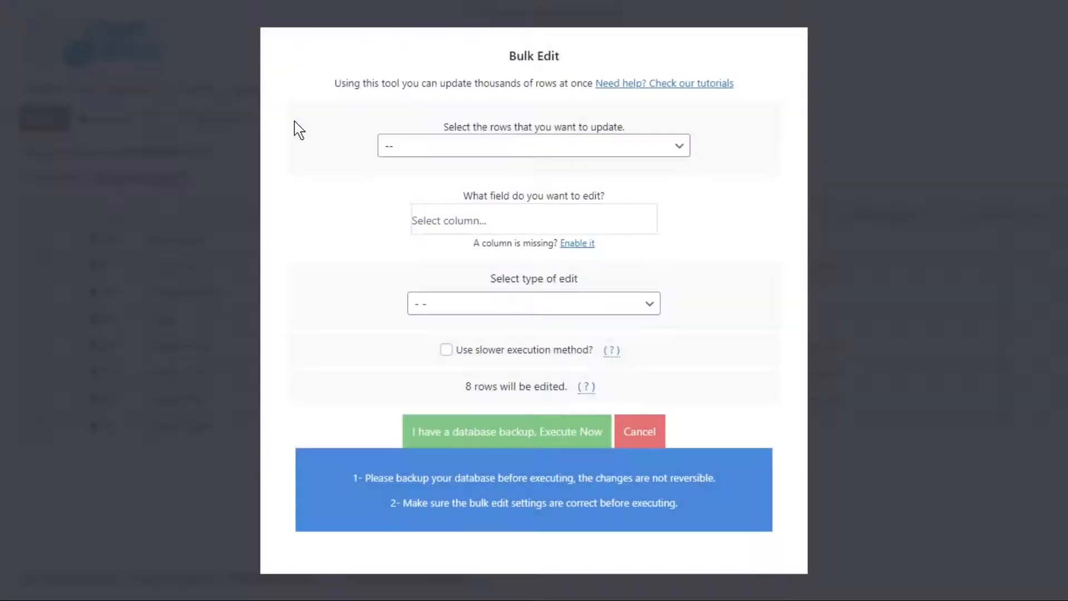
click(657, 157)
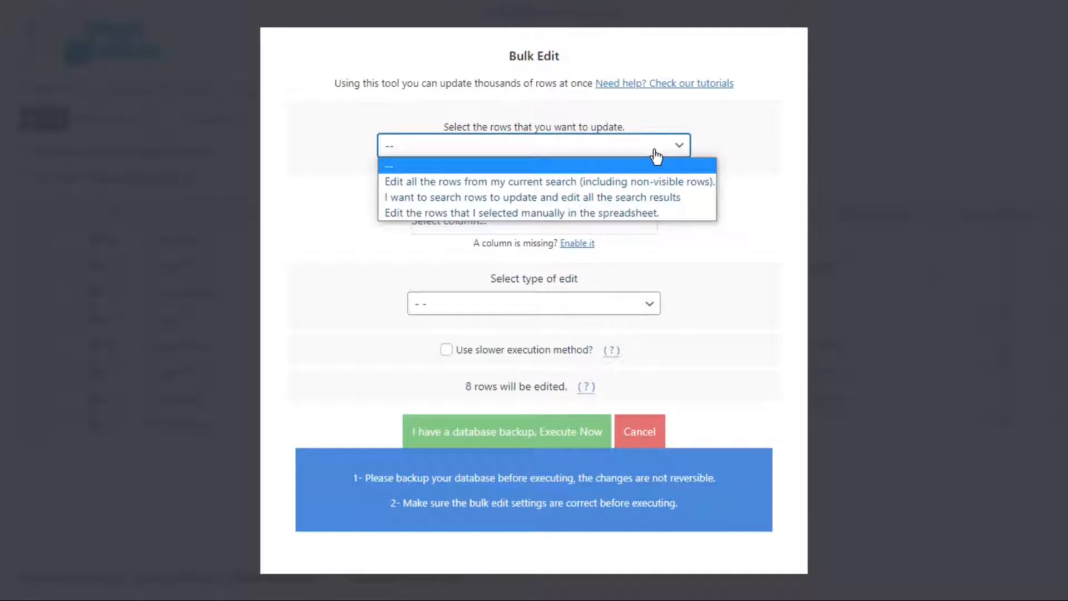
click(628, 182)
click(586, 221)
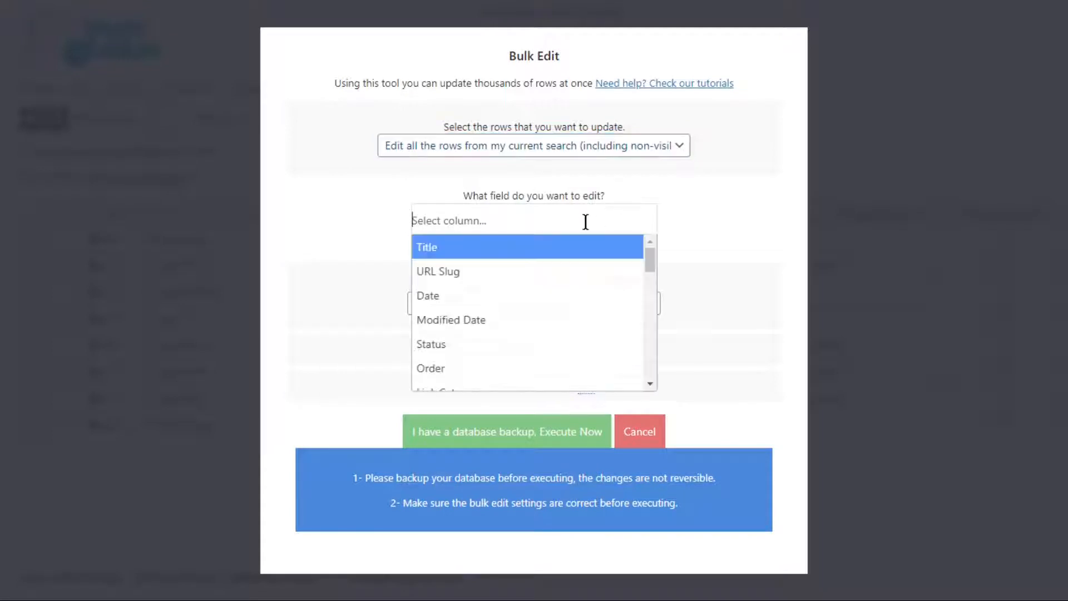
text(dest)
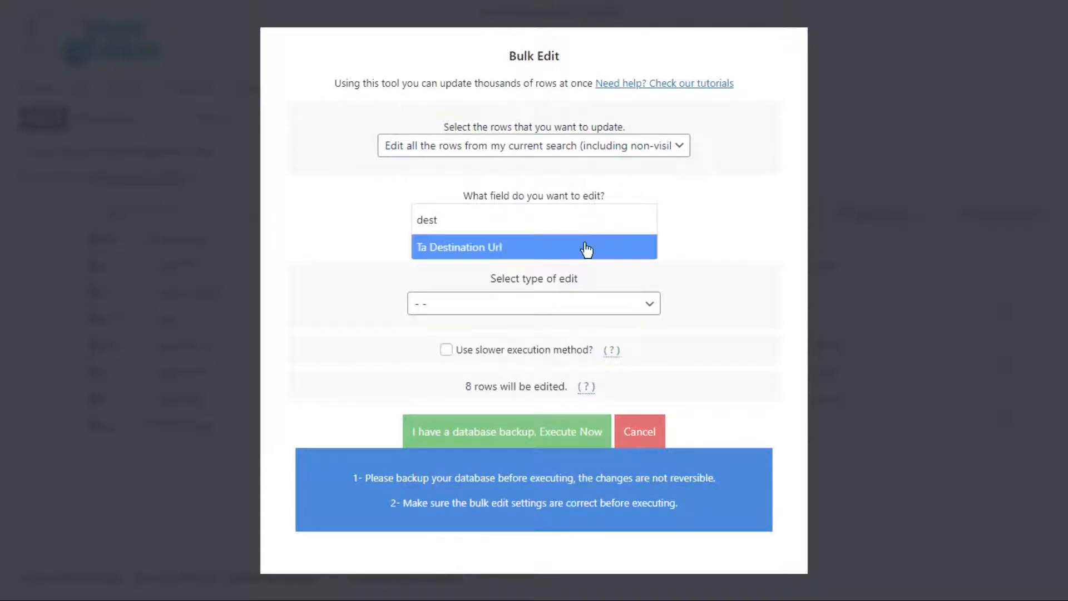
click(585, 248)
click(594, 305)
click(539, 355)
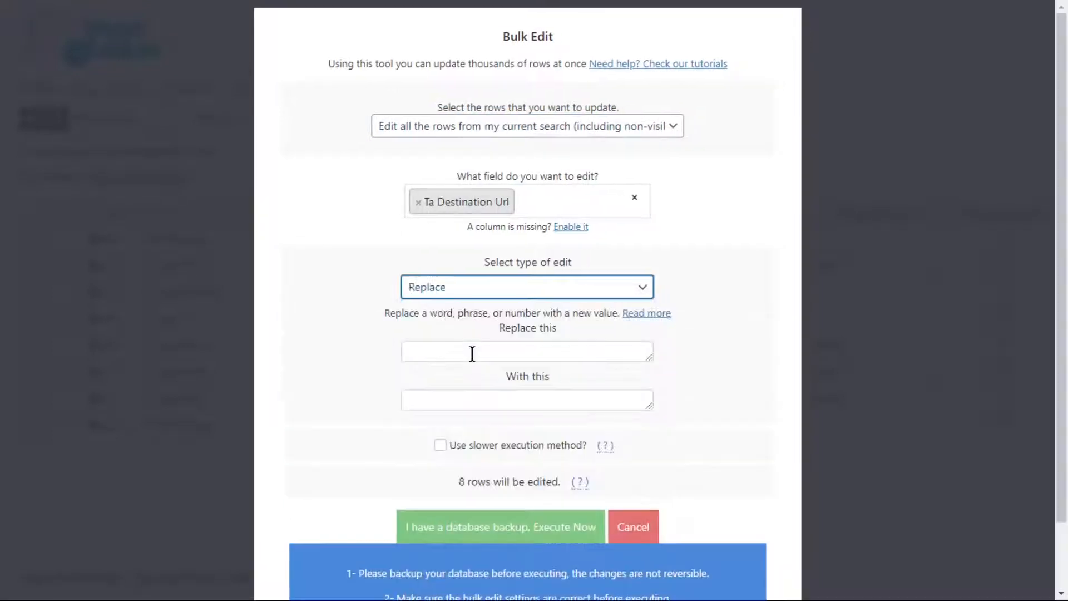
click(473, 354)
text(https://www.vogue.mx/?international)
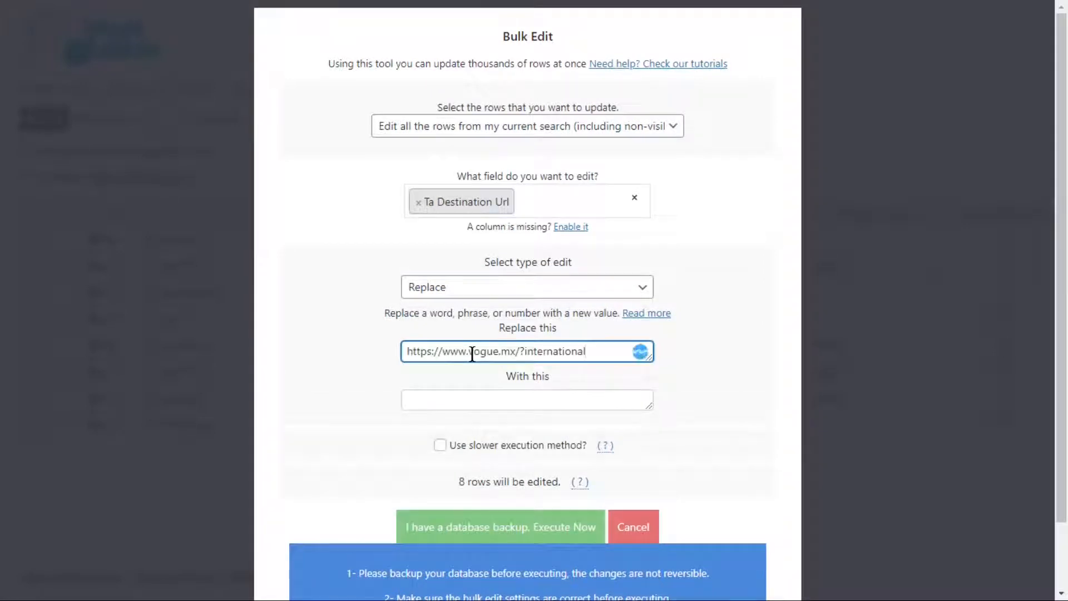
click(448, 402)
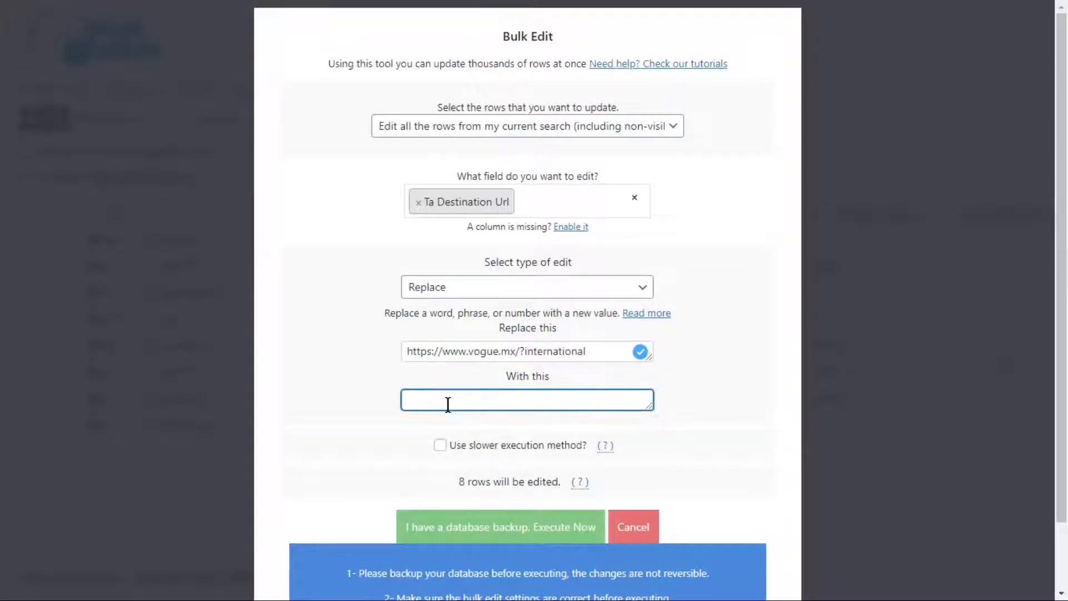
text(https://www.vogue.com)
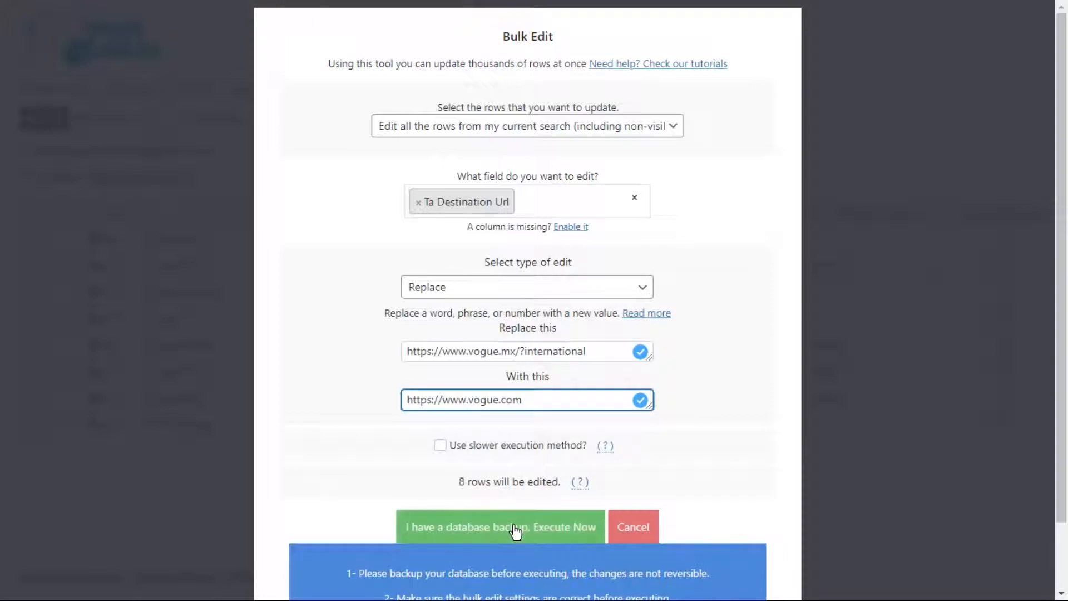
click(513, 526)
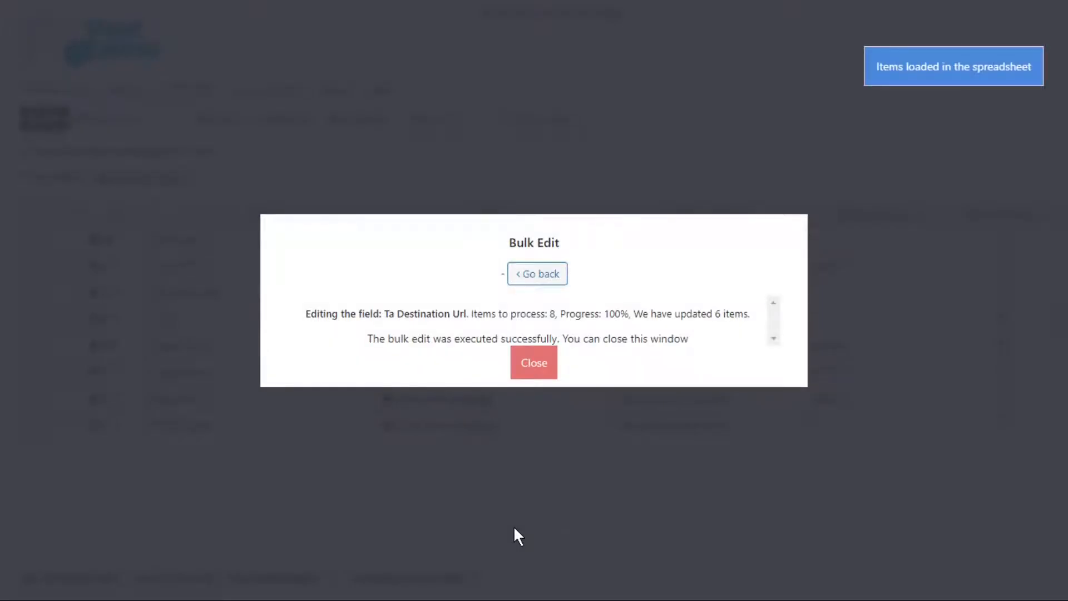
click(530, 368)
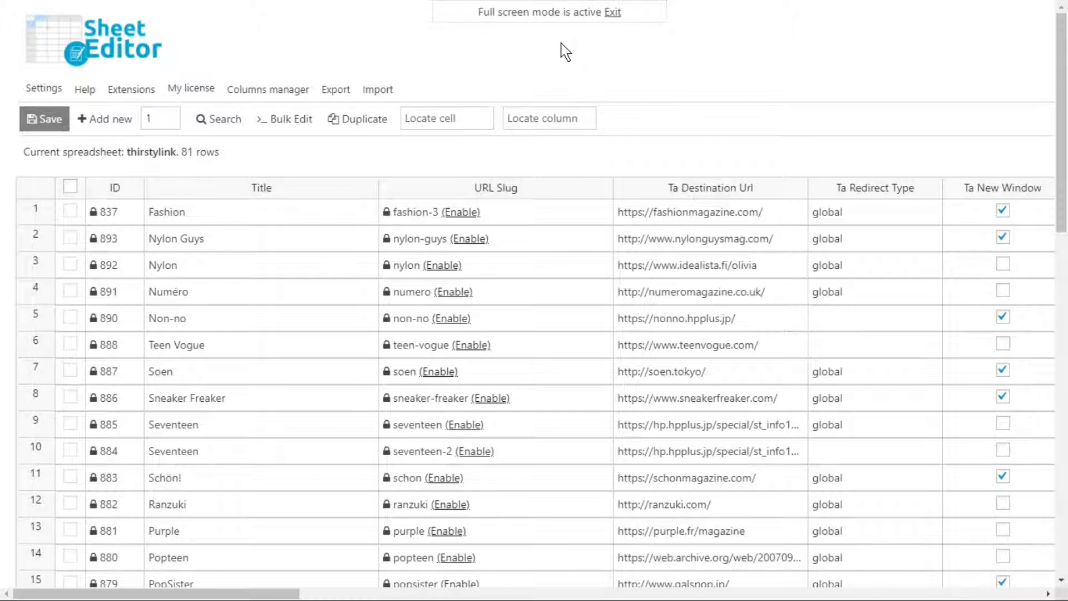
Select the rows Fashion, Nylon Guys, Nylon, Numéro, Non-no, Sneaker Freaker, both Seventeen rows and Schön!
click(70, 211)
click(73, 242)
click(71, 266)
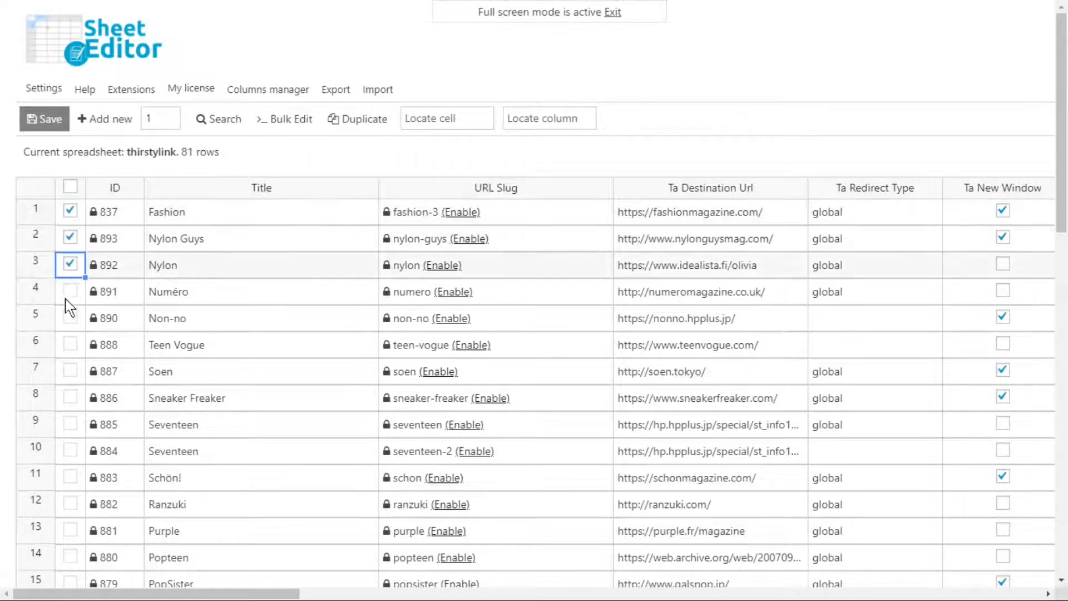
click(71, 293)
click(71, 318)
click(70, 406)
click(70, 408)
click(70, 430)
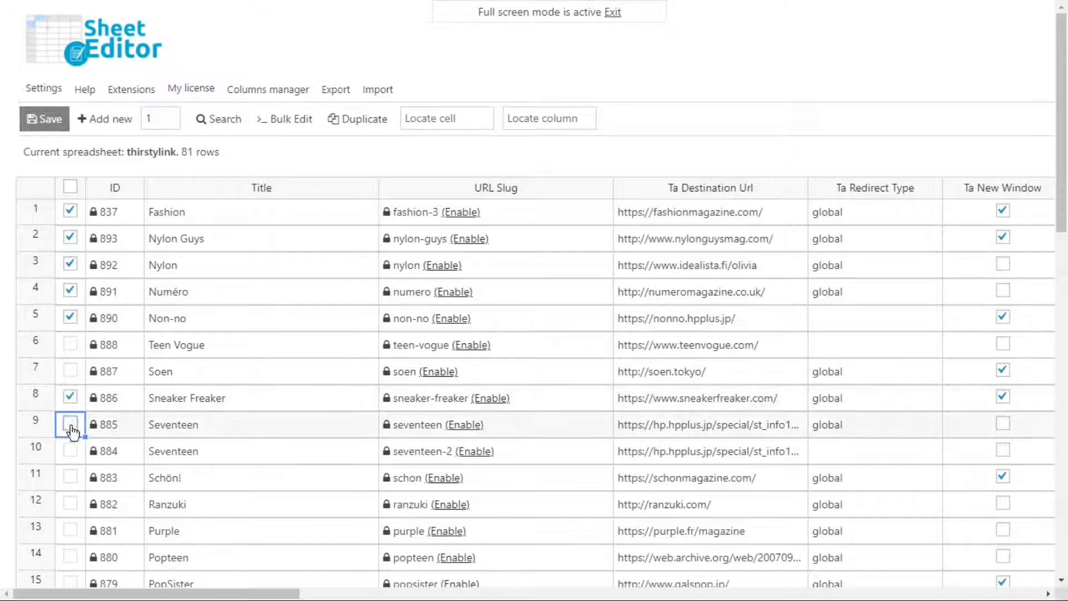
click(71, 455)
click(73, 480)
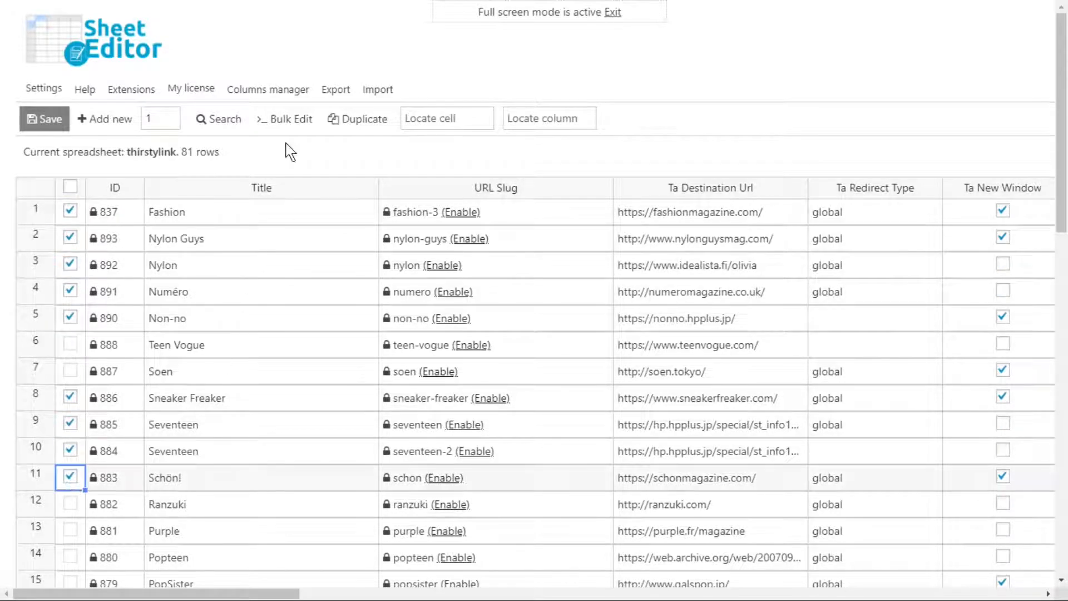
Bulk edit the manually selected rows, setting Ta New Window to a checked value, and execute
click(288, 122)
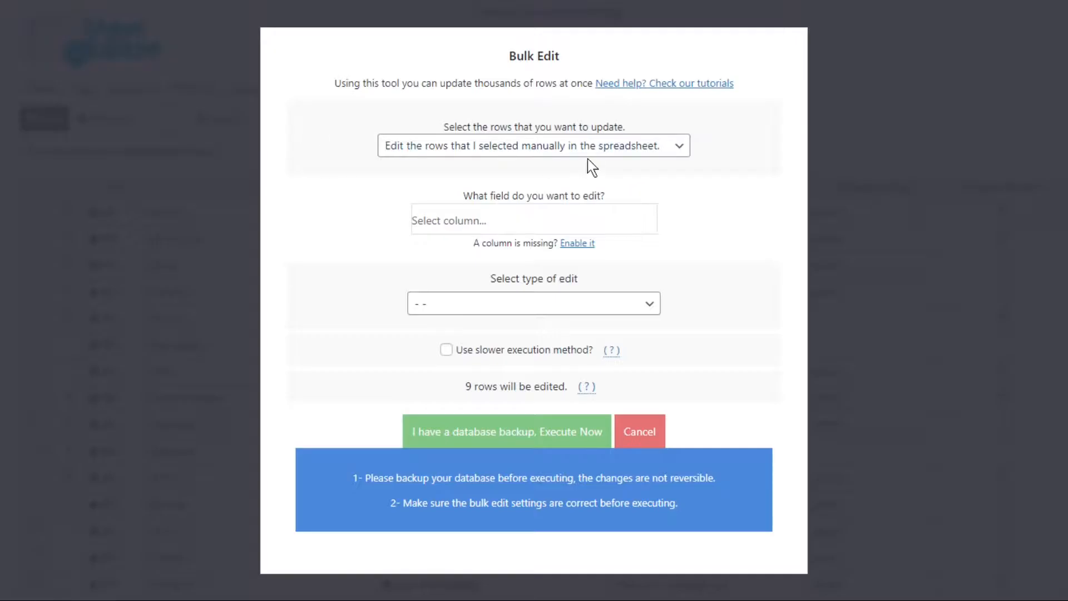
click(545, 226)
text(new)
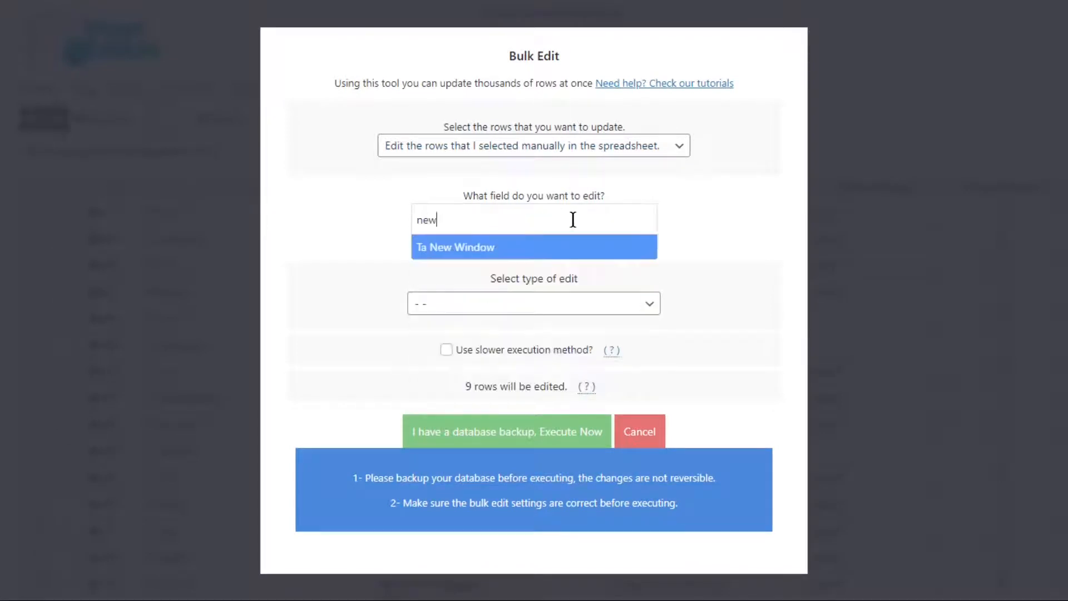
click(579, 255)
click(614, 305)
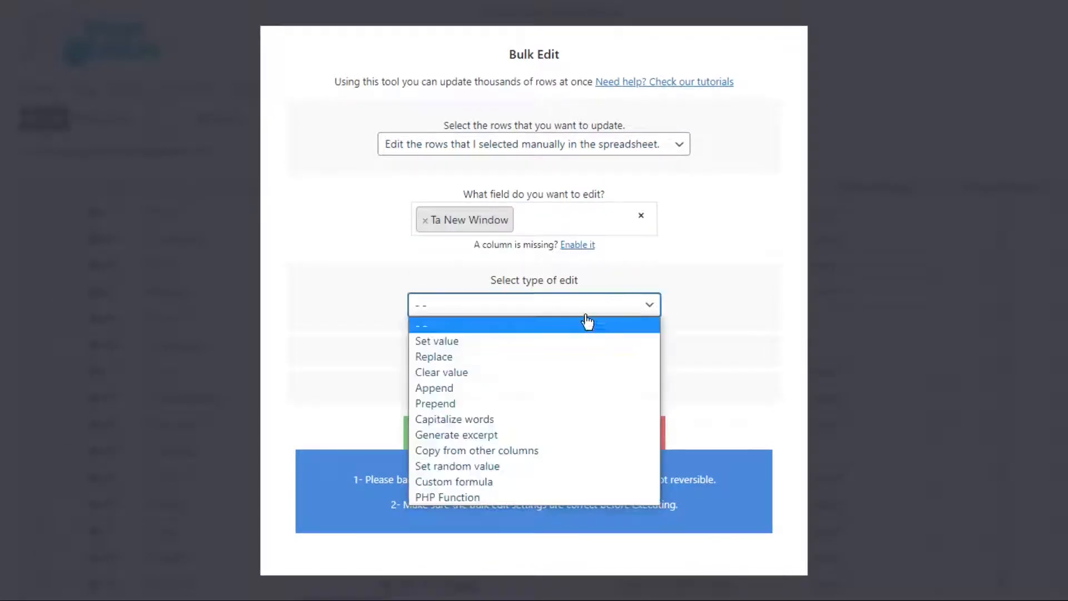
click(539, 342)
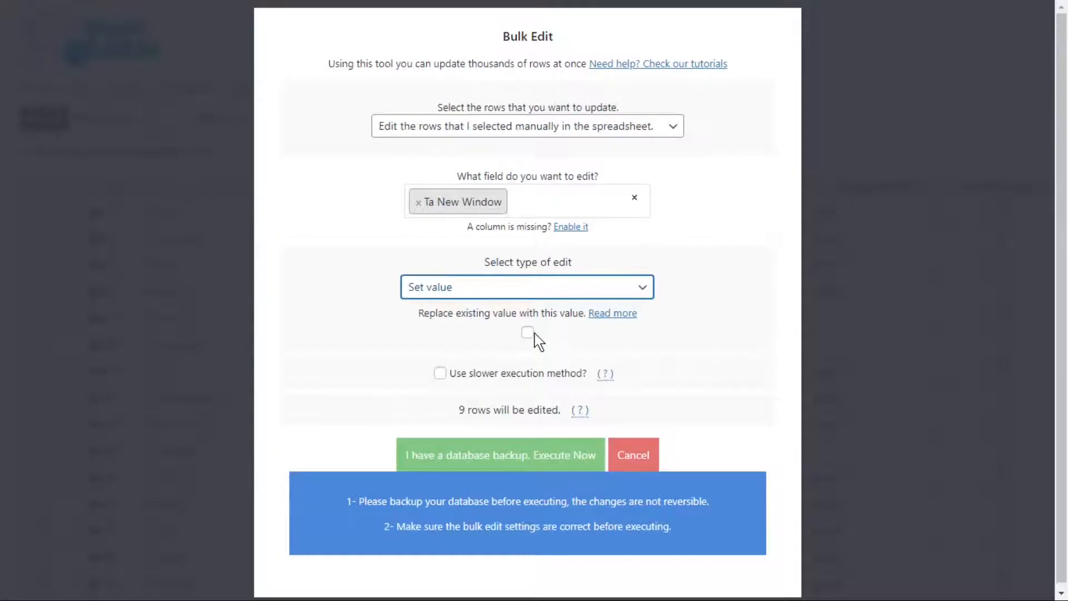
click(528, 333)
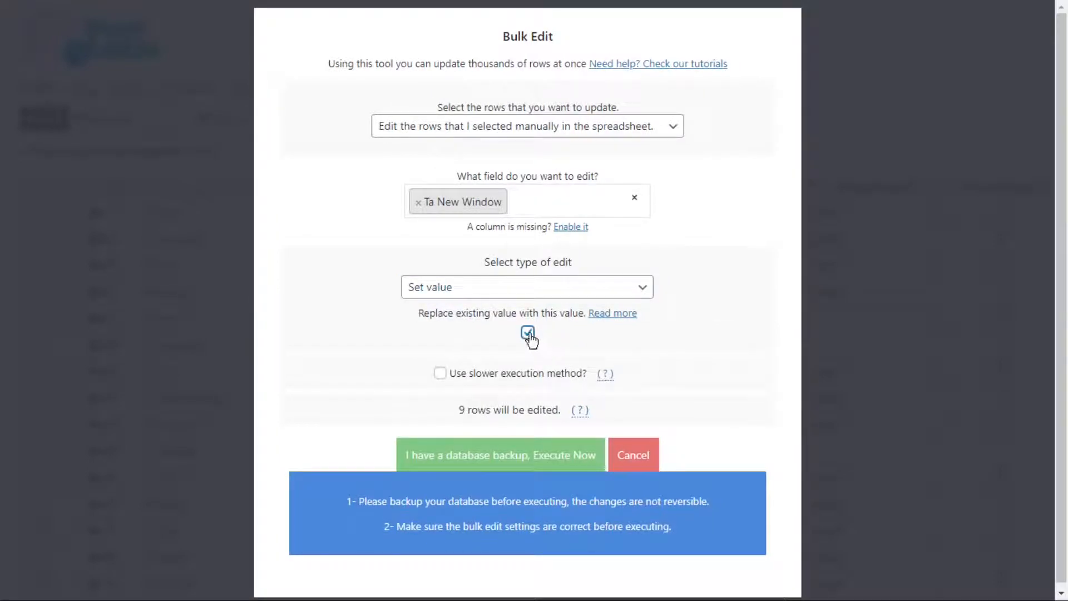
click(501, 455)
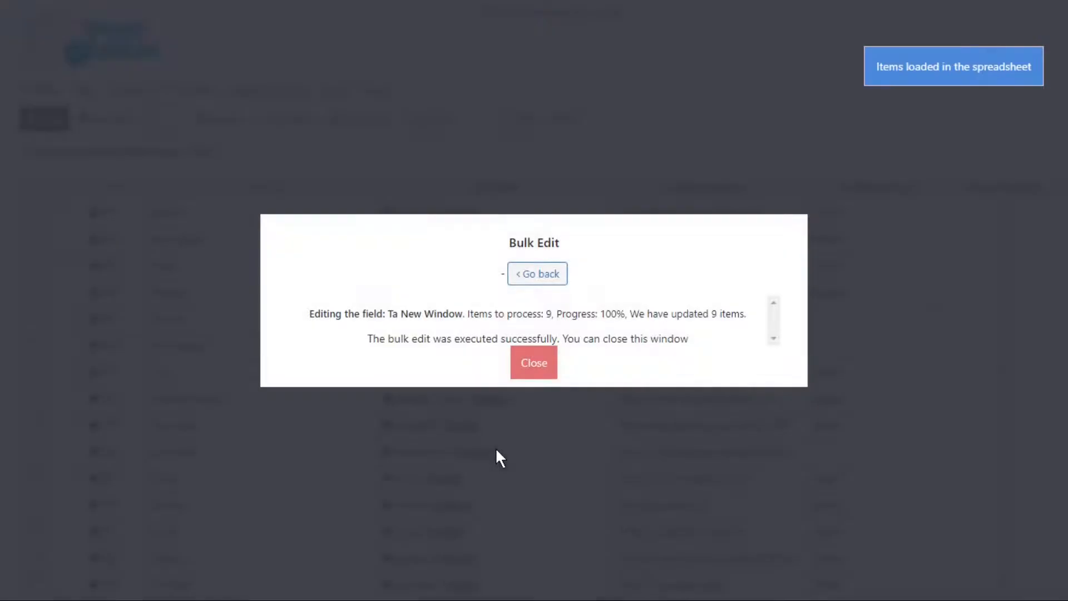
click(533, 372)
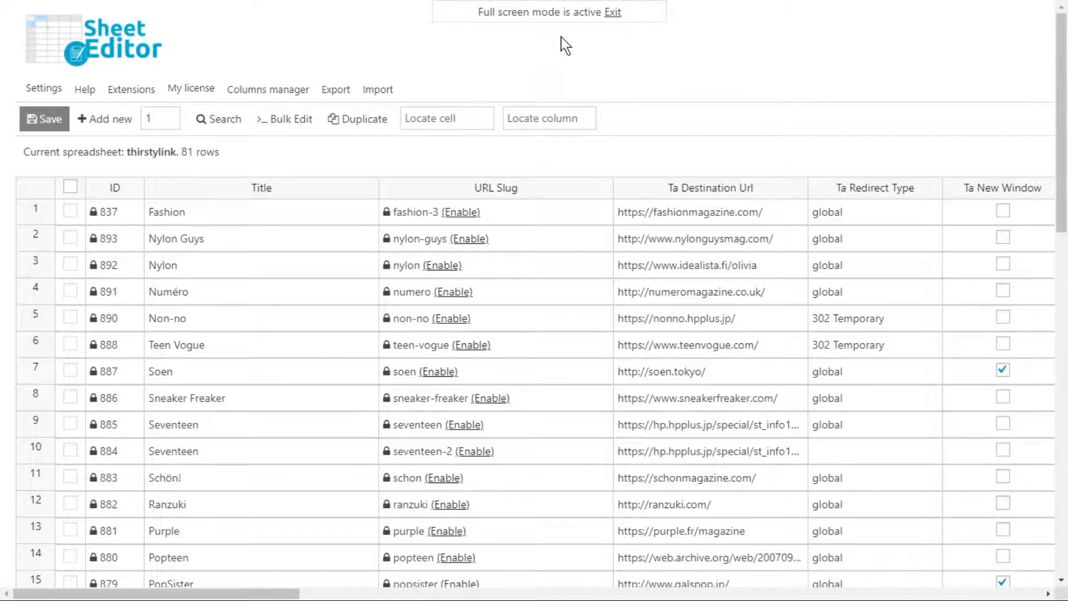
Bulk edit all rows in the current search, setting Ta Redirect Type to 302 Temporary, and execute
click(285, 122)
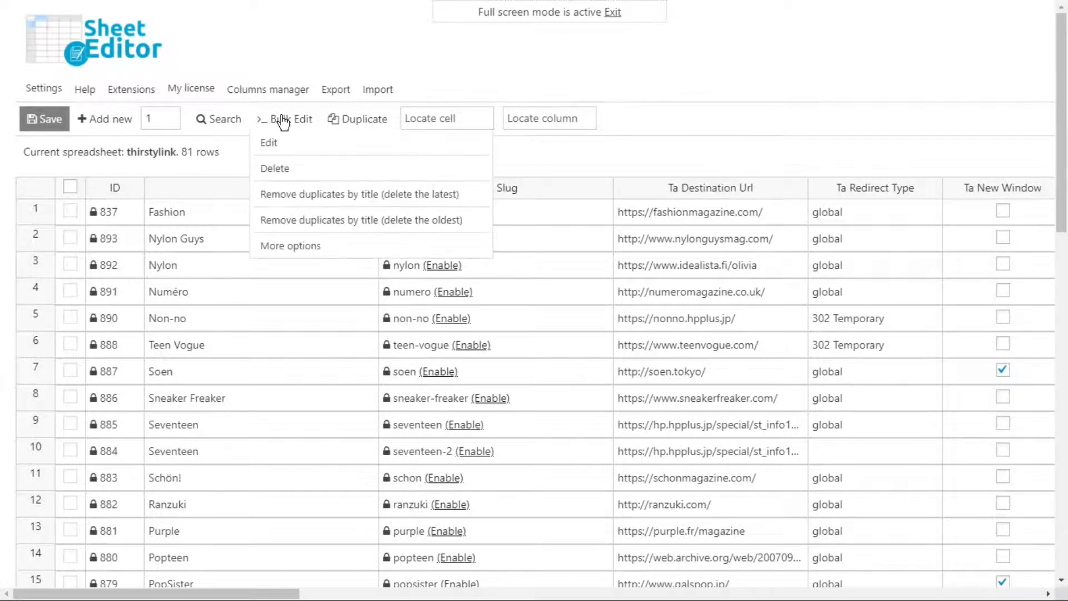
click(285, 122)
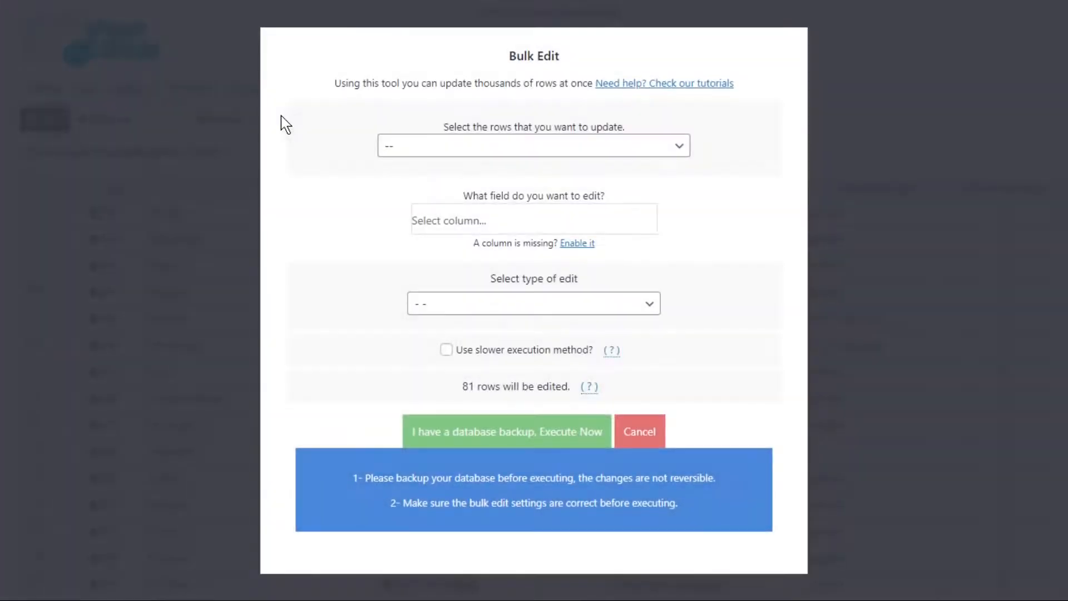
click(680, 148)
click(693, 182)
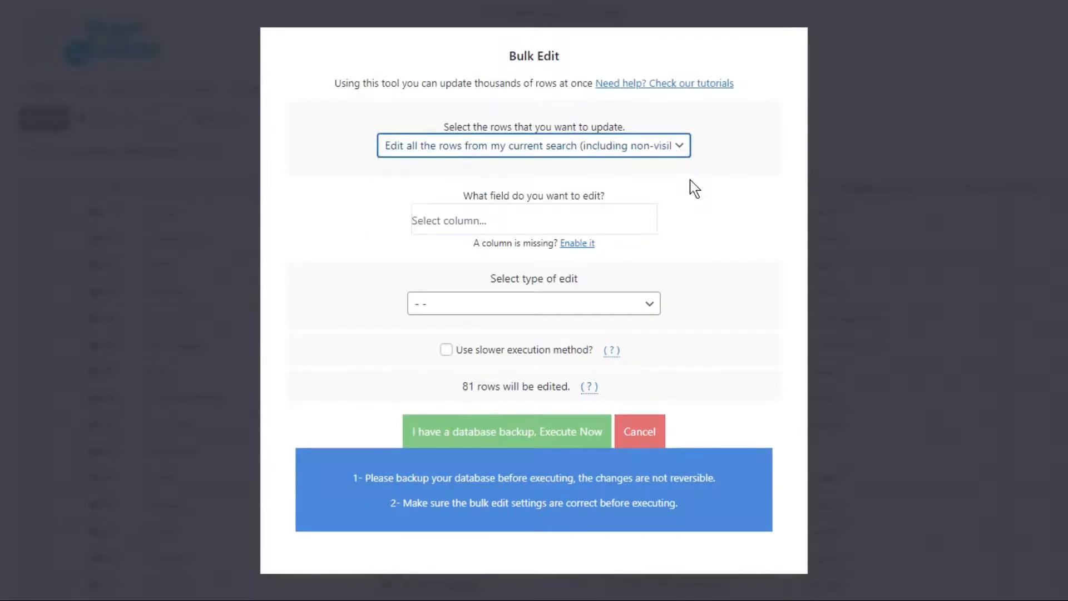
click(567, 223)
text(red)
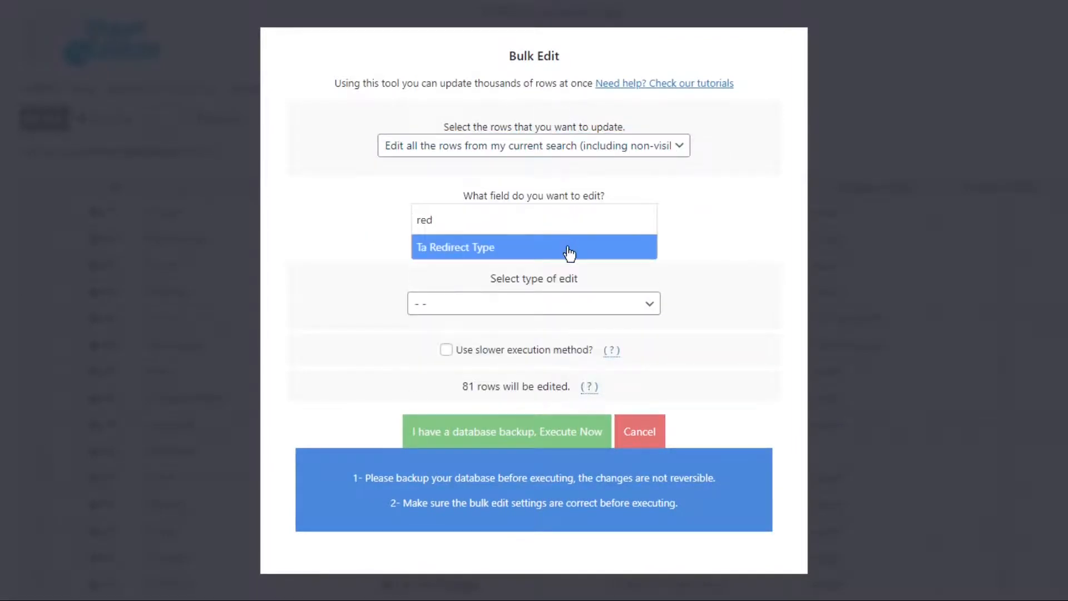
click(570, 252)
click(587, 304)
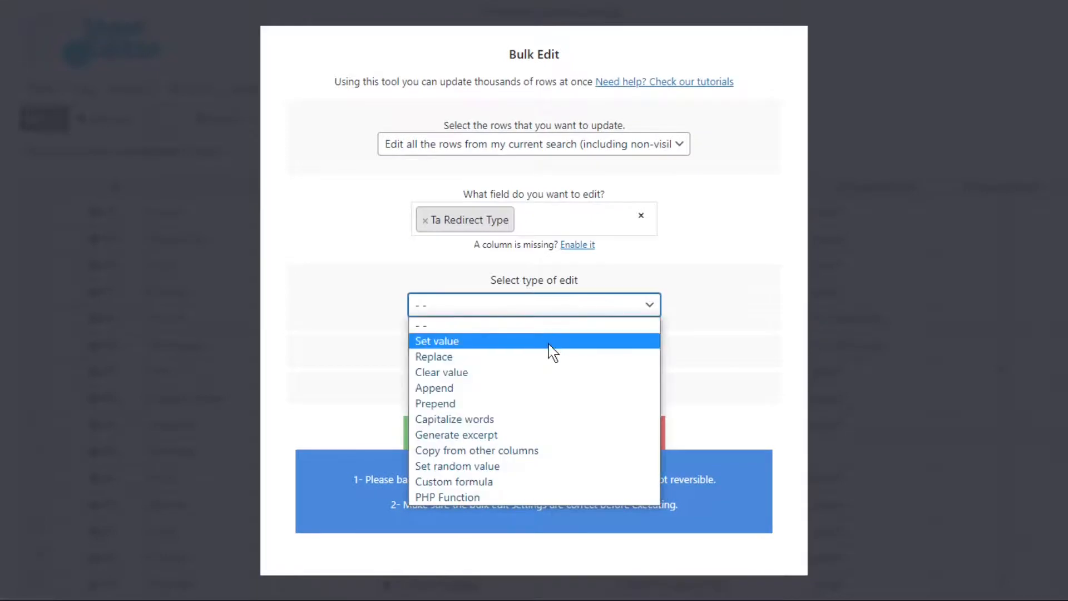
click(549, 344)
click(543, 336)
text(3)
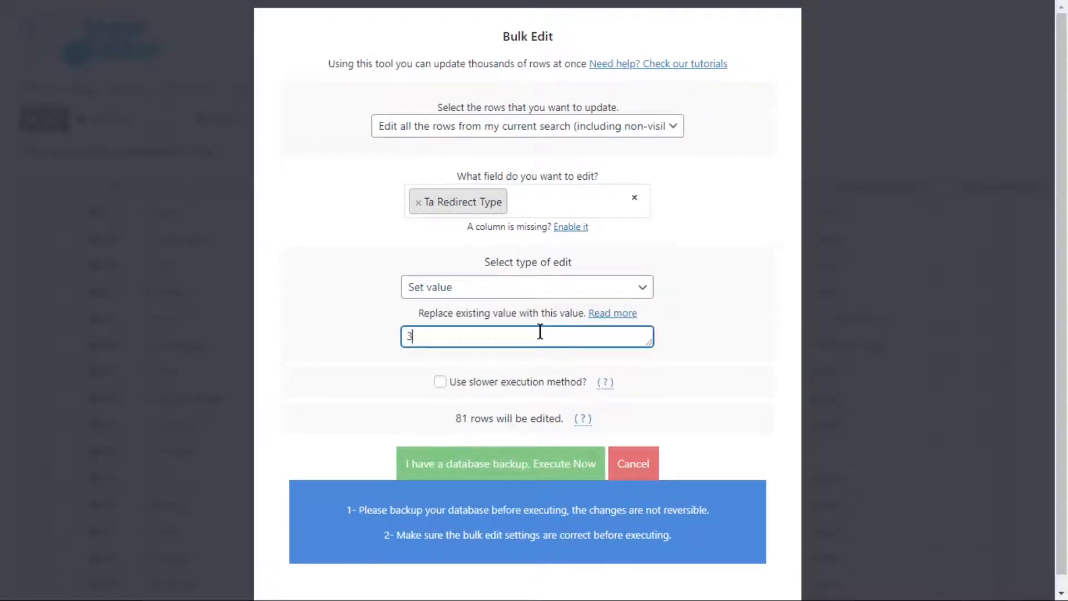
text(02 Temporary)
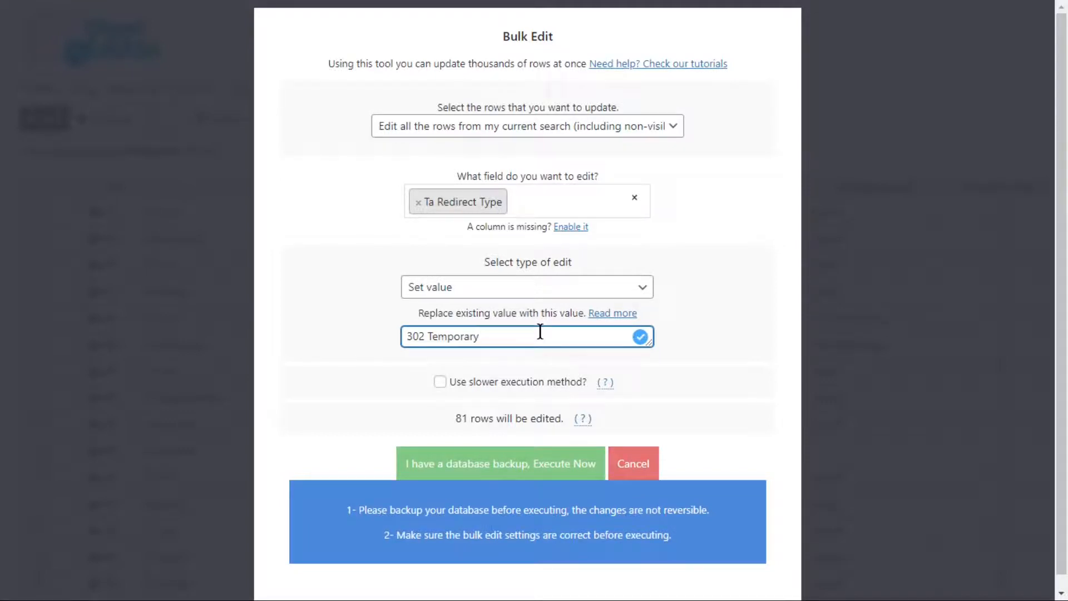
click(532, 465)
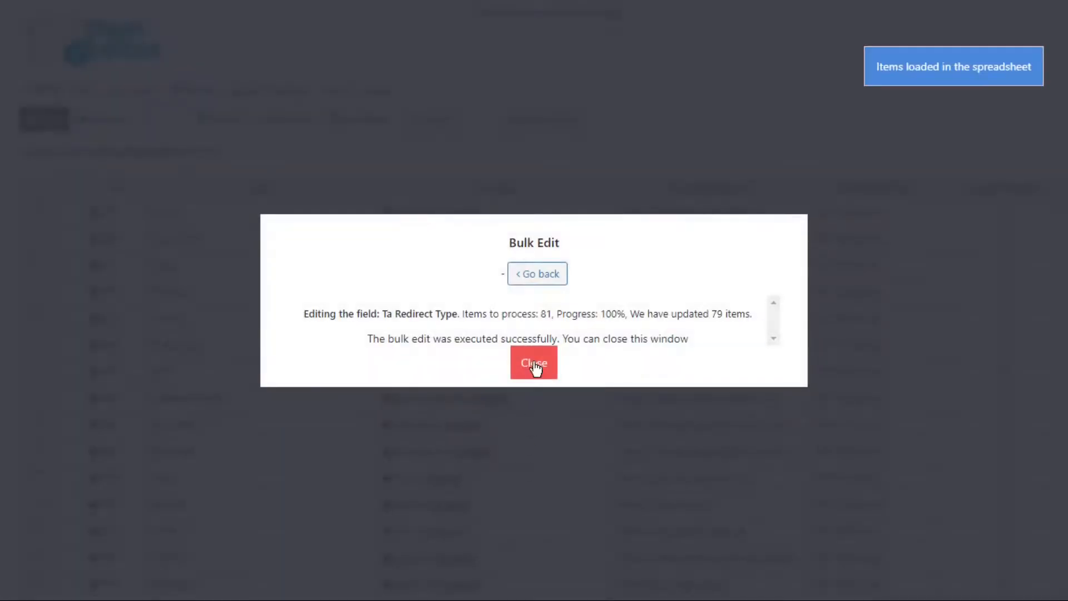
click(534, 363)
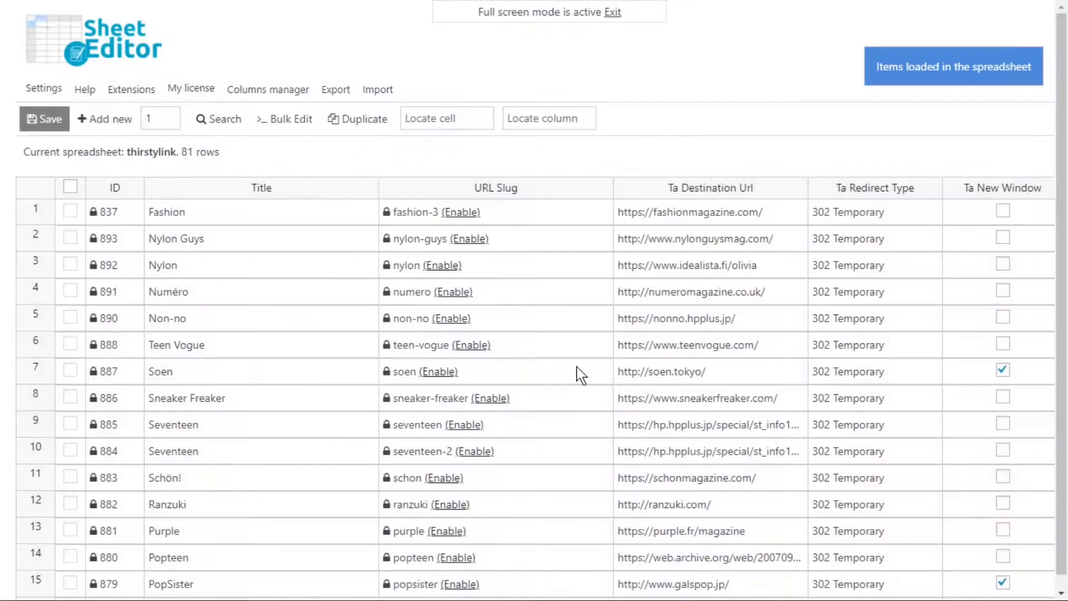
scroll(890, 334, down, 15)
scroll(878, 462, up, 13)
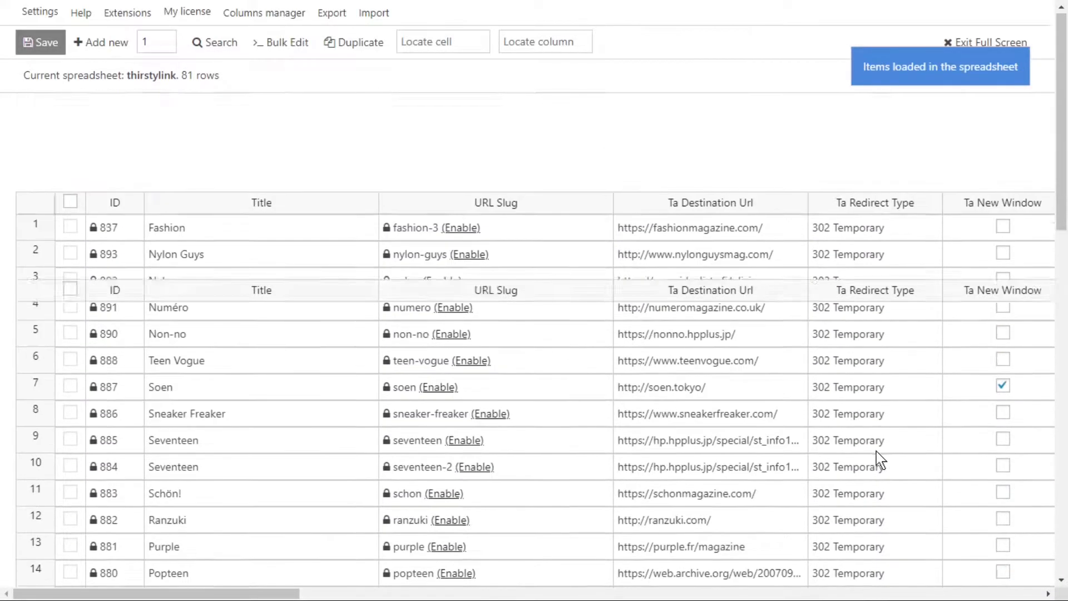
scroll(877, 452, up, 3)
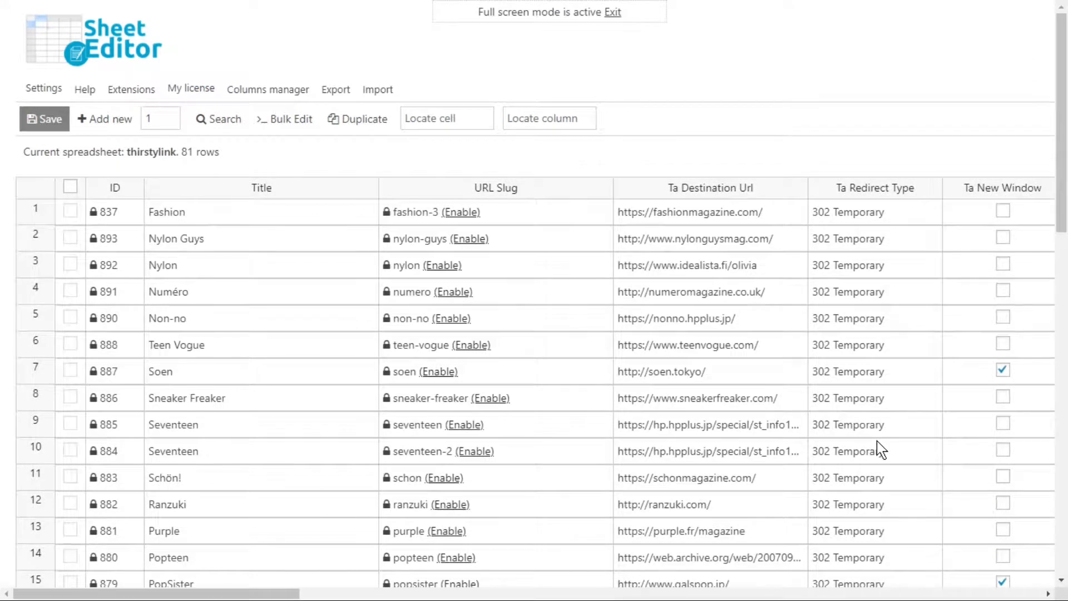